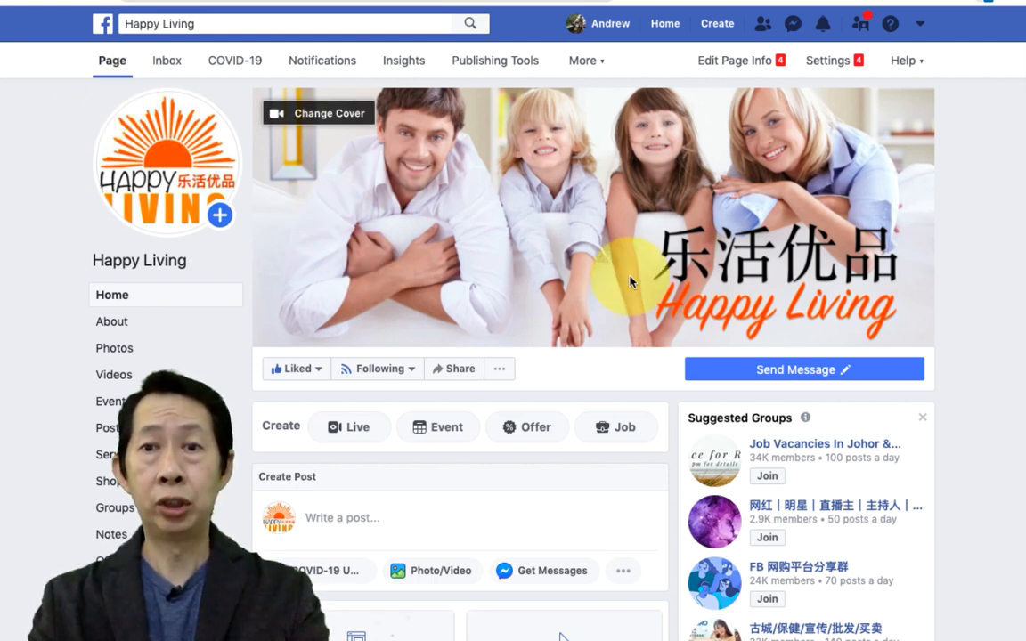
Step: Open the Happy Living page's Templates and Tabs settings and browse the available page templates
left_click(837, 66)
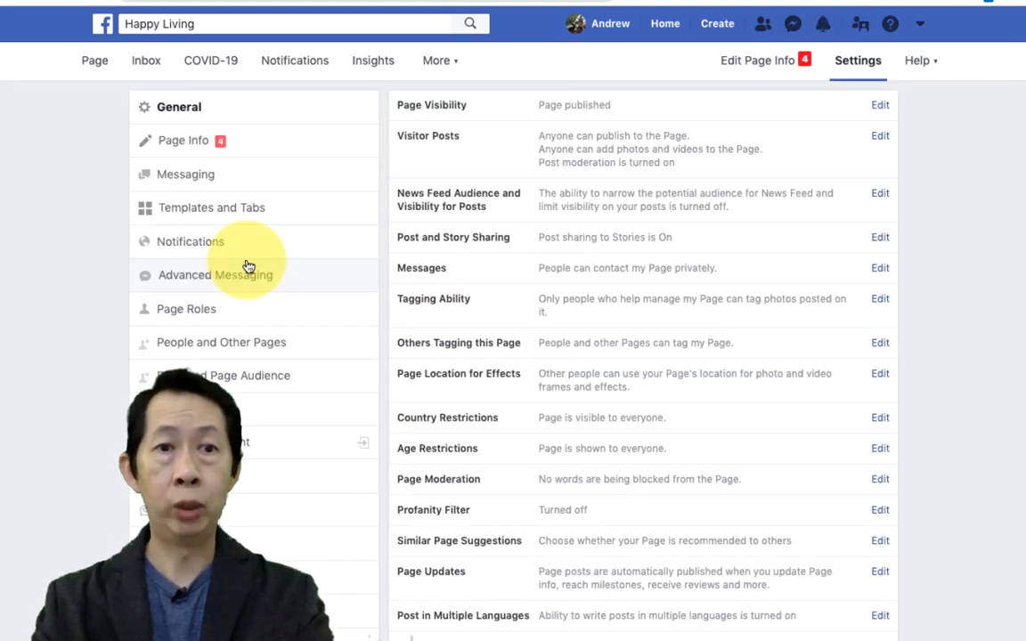
left_click(211, 212)
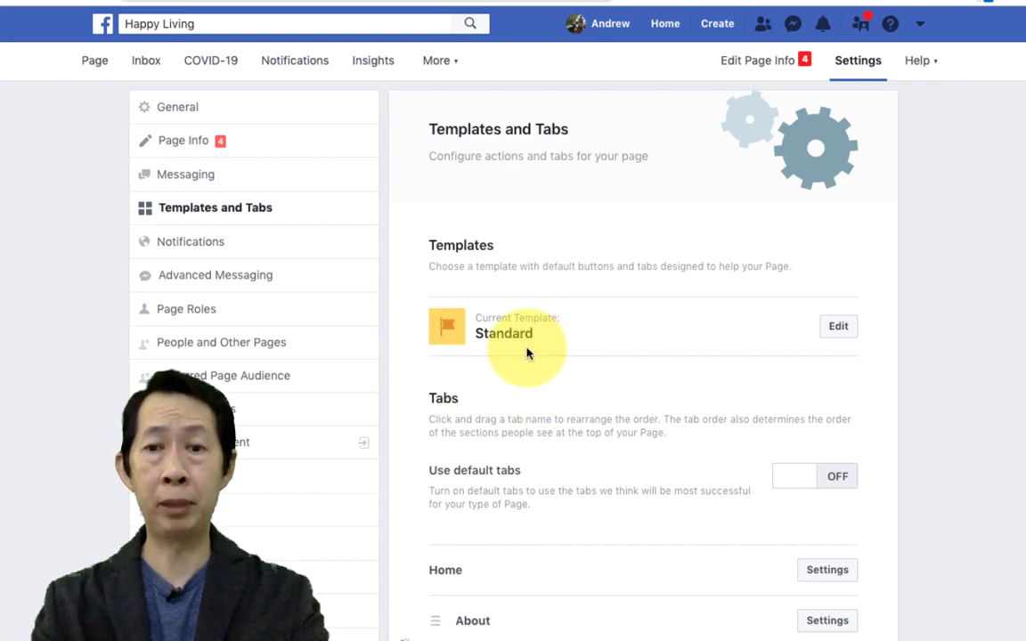
left_click(841, 328)
scroll(592, 337, "down", 2)
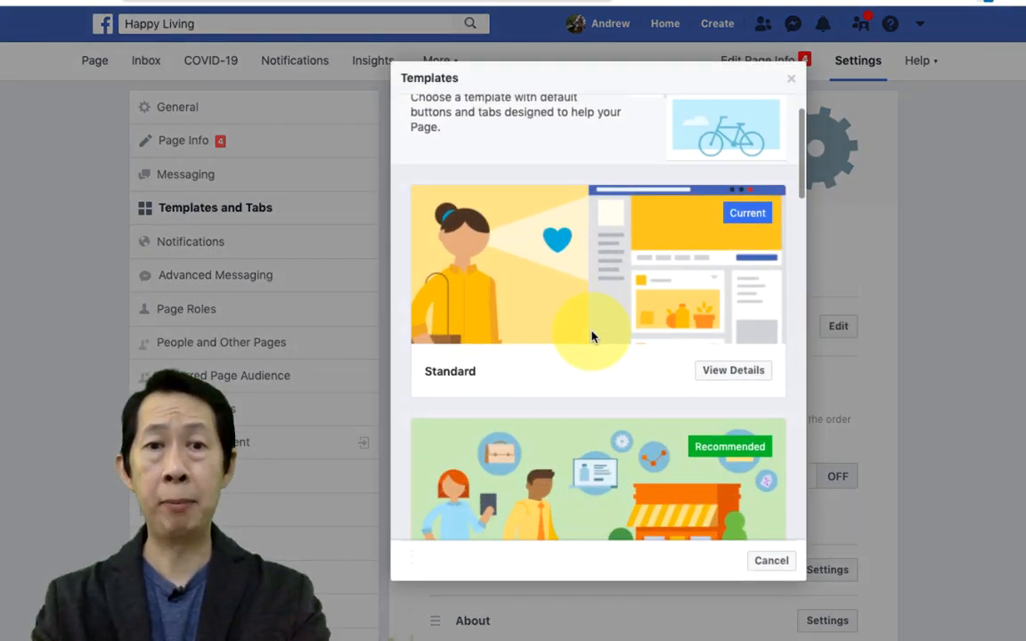
scroll(592, 337, "down", 8)
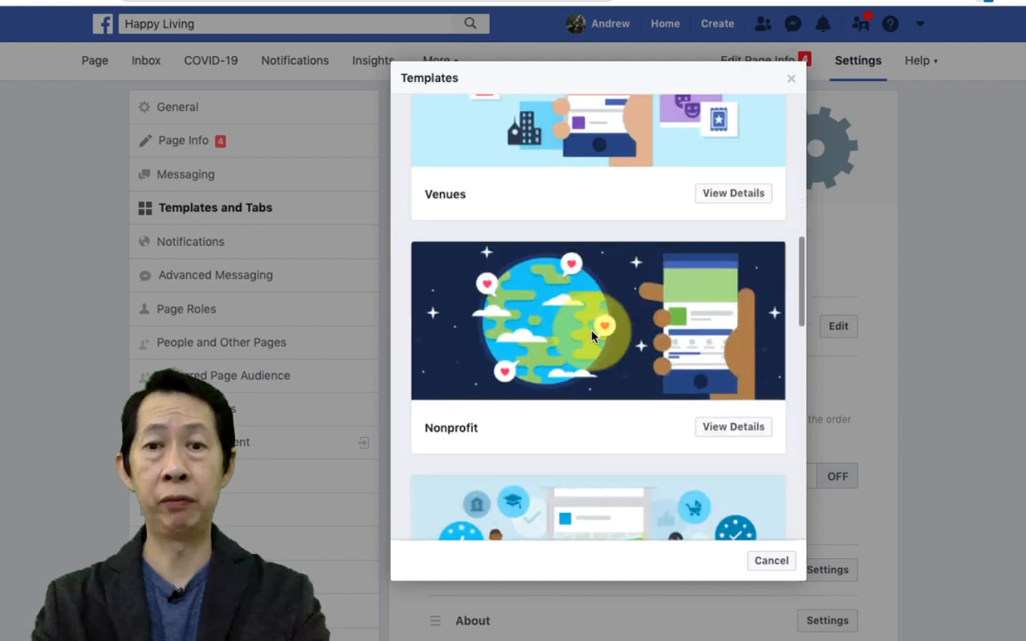
scroll(592, 336, "down", 7)
scroll(592, 337, "up", 12)
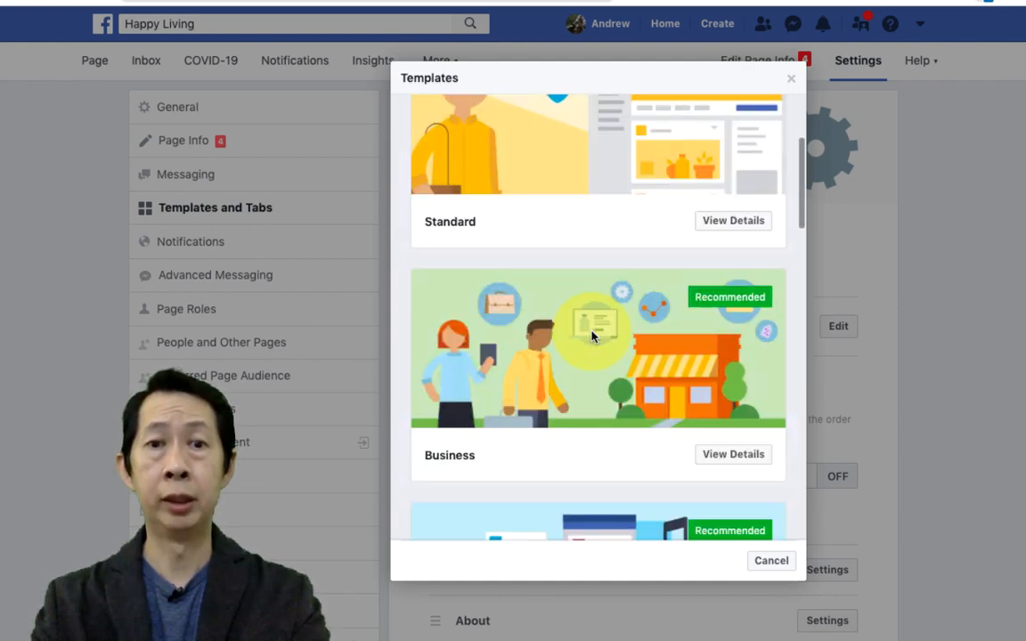
scroll(592, 337, "up", 3)
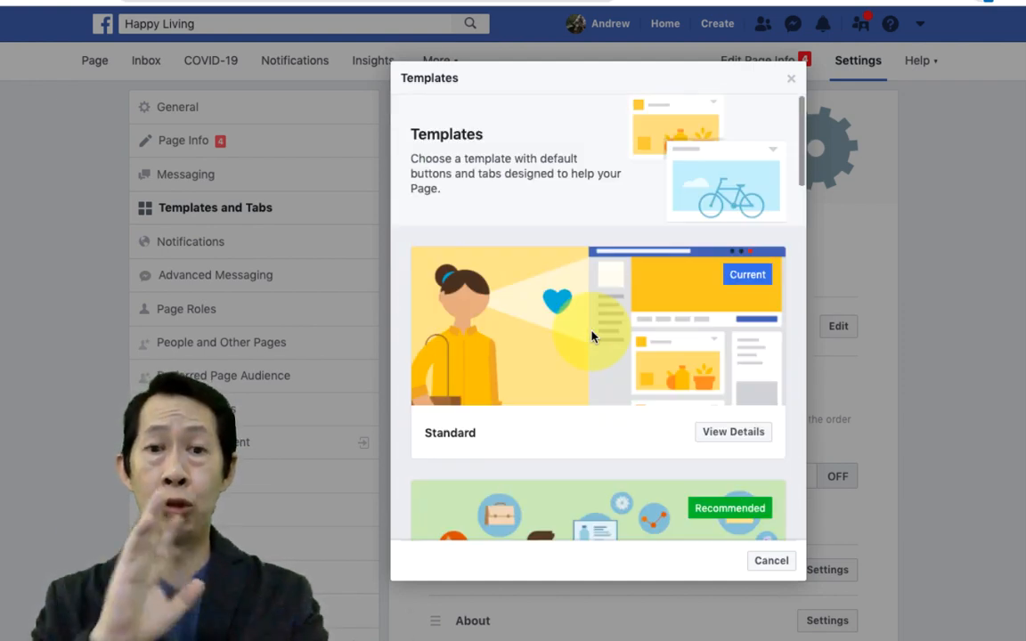
scroll(592, 337, "down", 3)
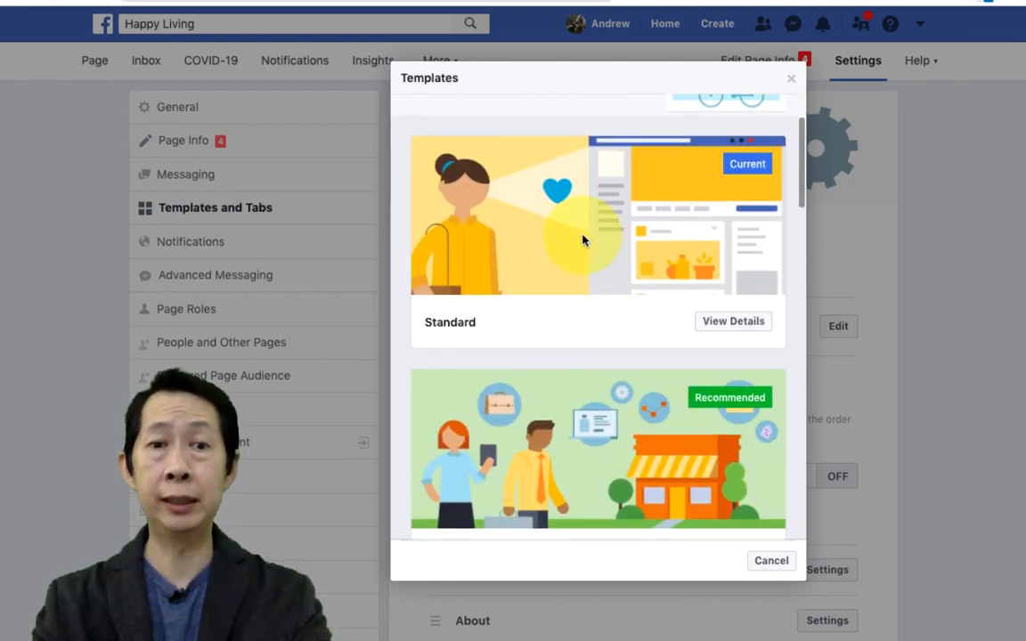
Step: Review the details of the Standard template, including its list of tabs, and close the template chooser without changes
left_click(732, 323)
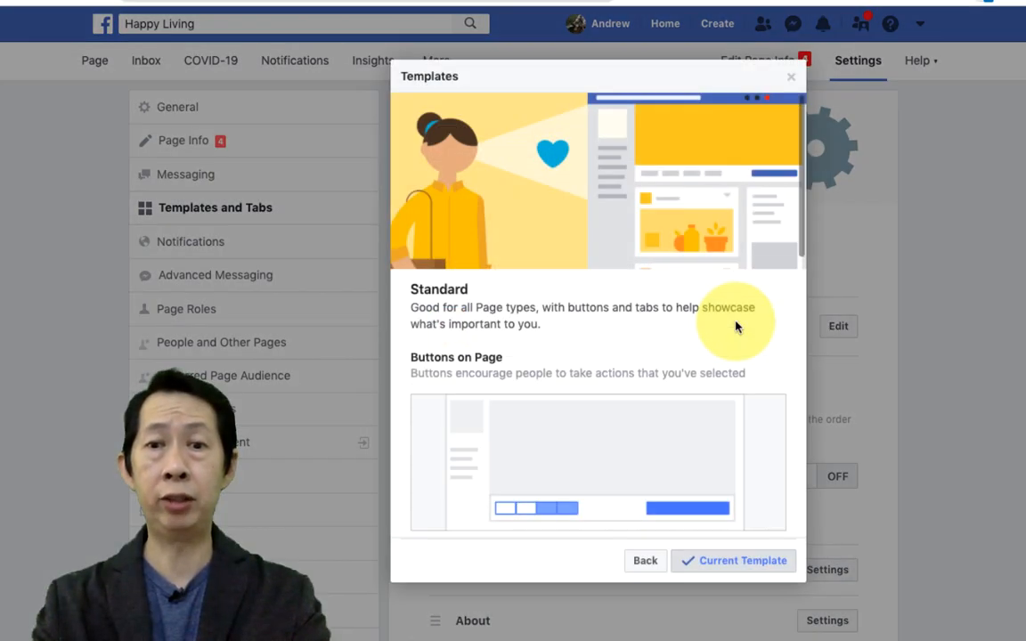
scroll(574, 427, "down", 10)
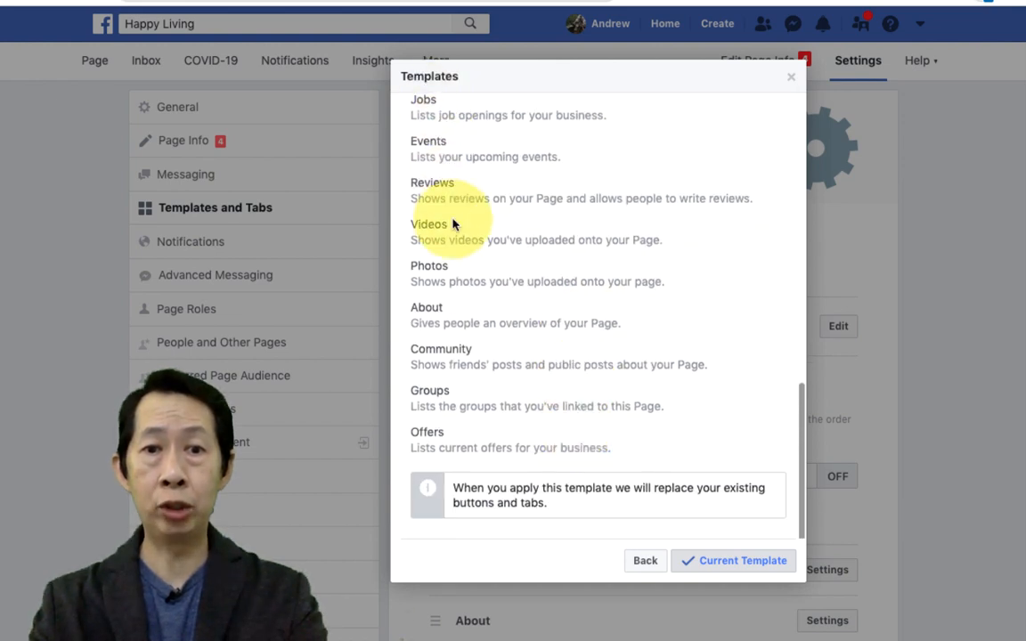
scroll(455, 222, "up", 2)
scroll(451, 219, "up", 3)
scroll(451, 220, "down", 2)
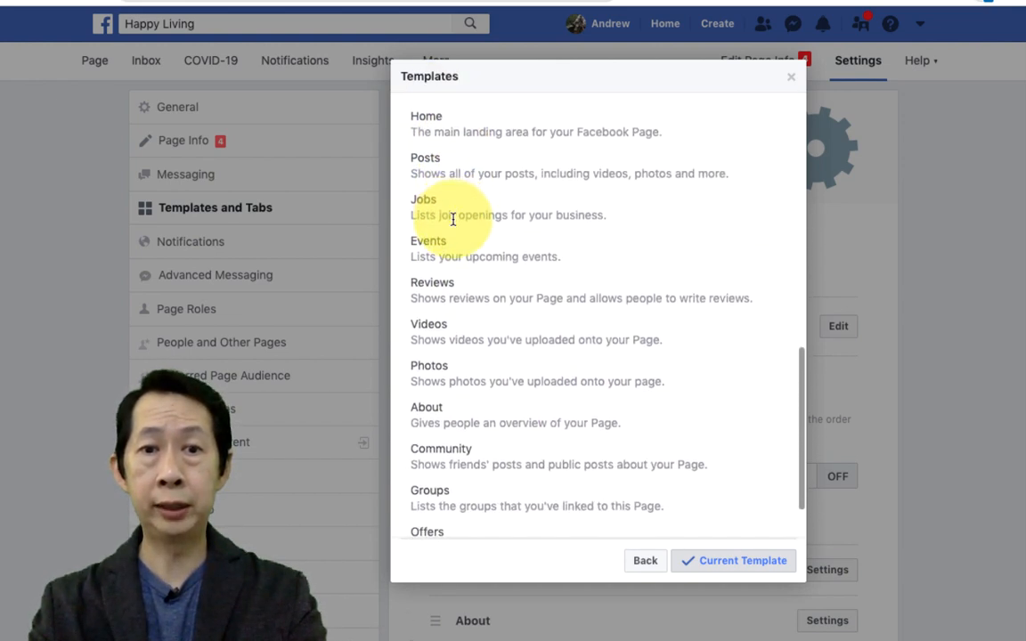
scroll(449, 360, "down", 2)
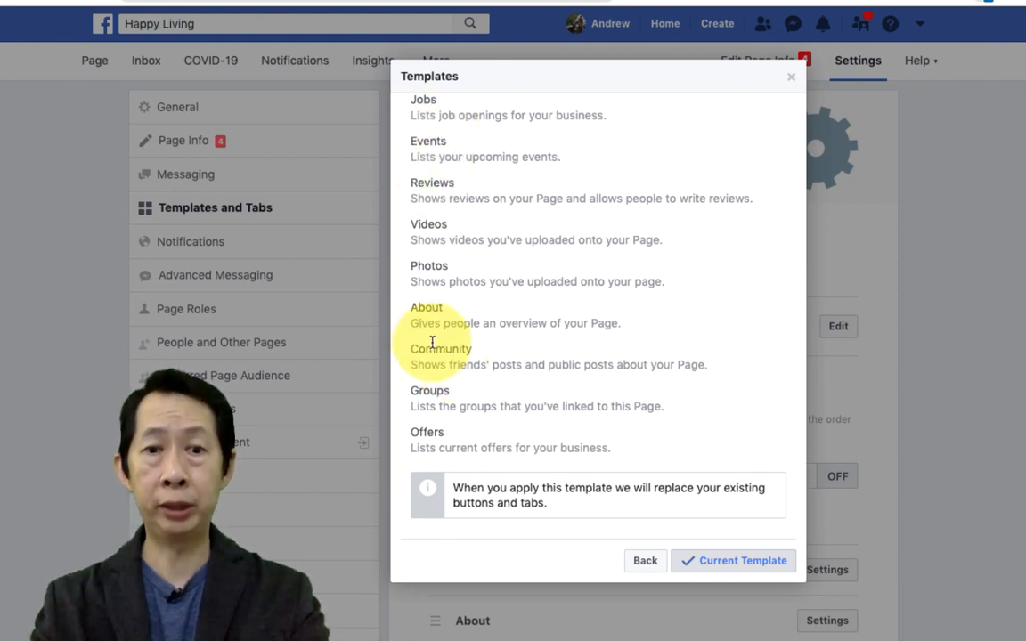
scroll(432, 348, "up", 2)
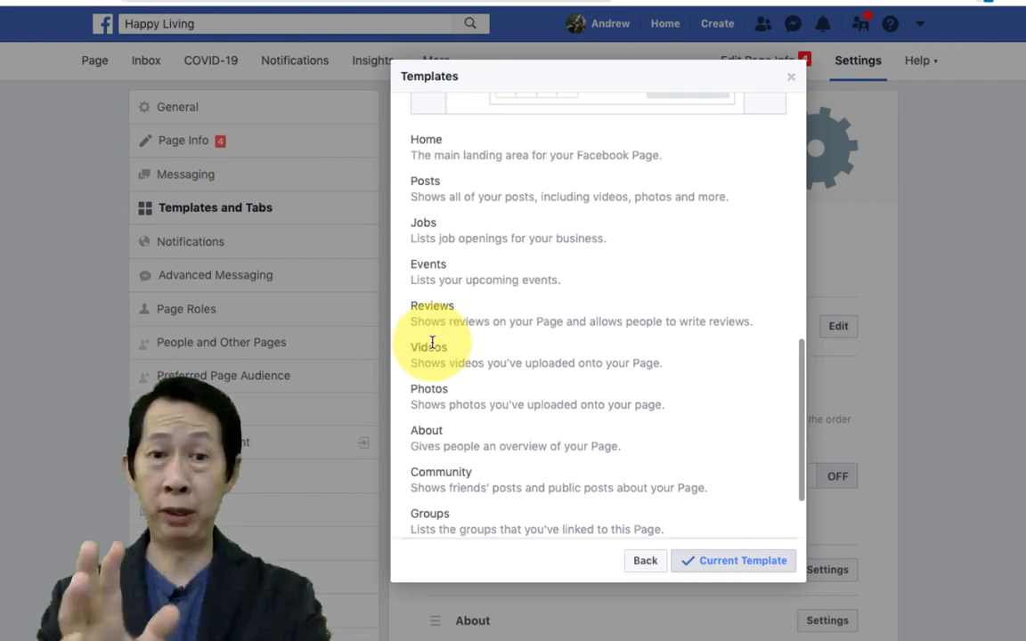
left_click(641, 562)
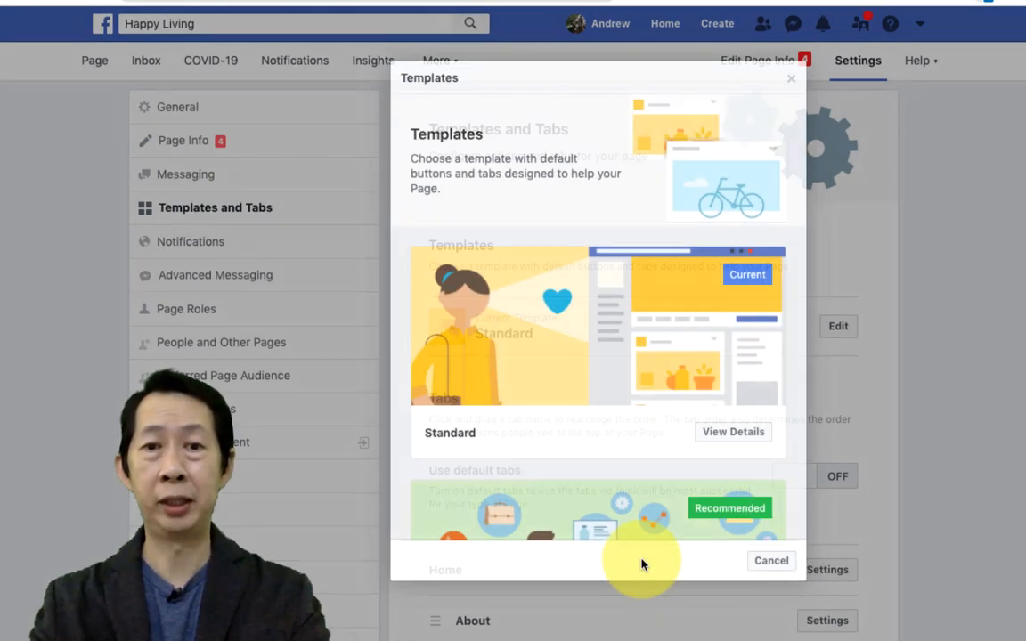
left_click(791, 79)
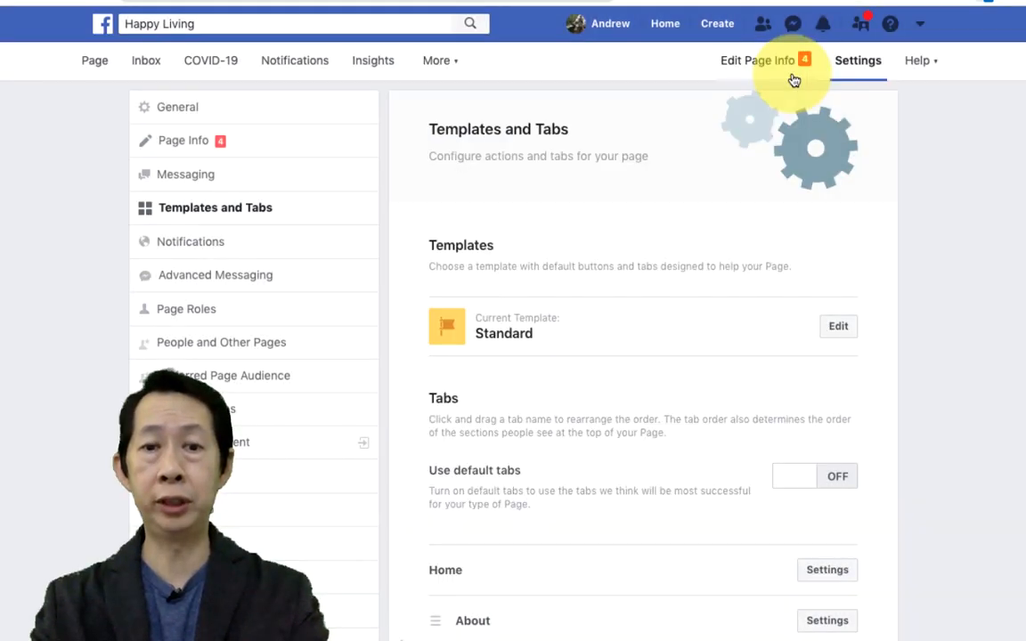
Step: Look through the page's list of tabs, from Home down to Community
scroll(685, 367, "down", 5)
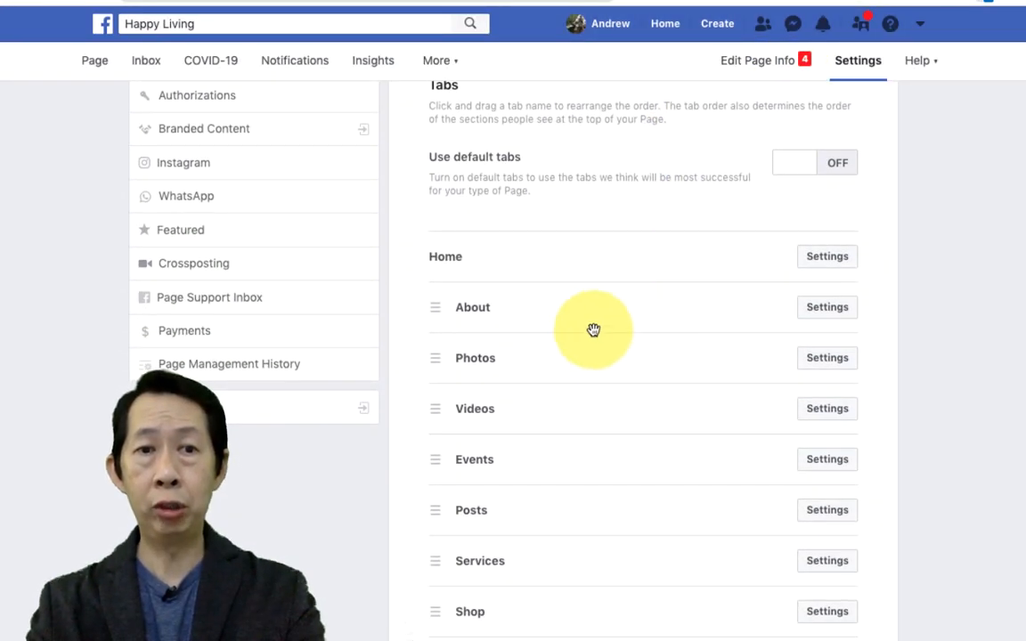
scroll(600, 348, "down", 2)
scroll(601, 348, "up", 2)
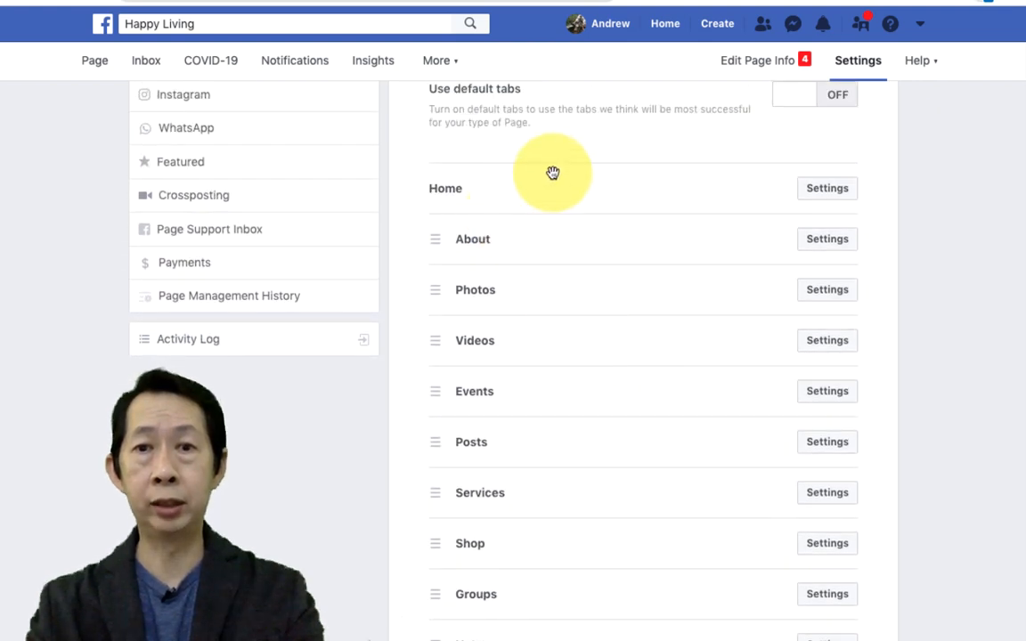
scroll(553, 178, "up", 1)
scroll(504, 316, "down", 2)
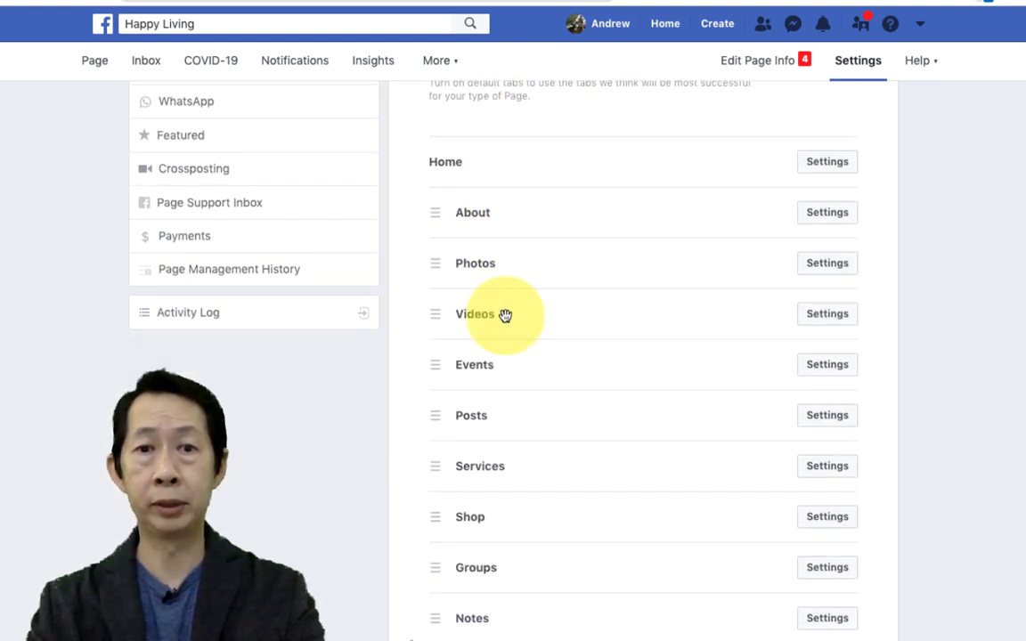
scroll(495, 410, "down", 3)
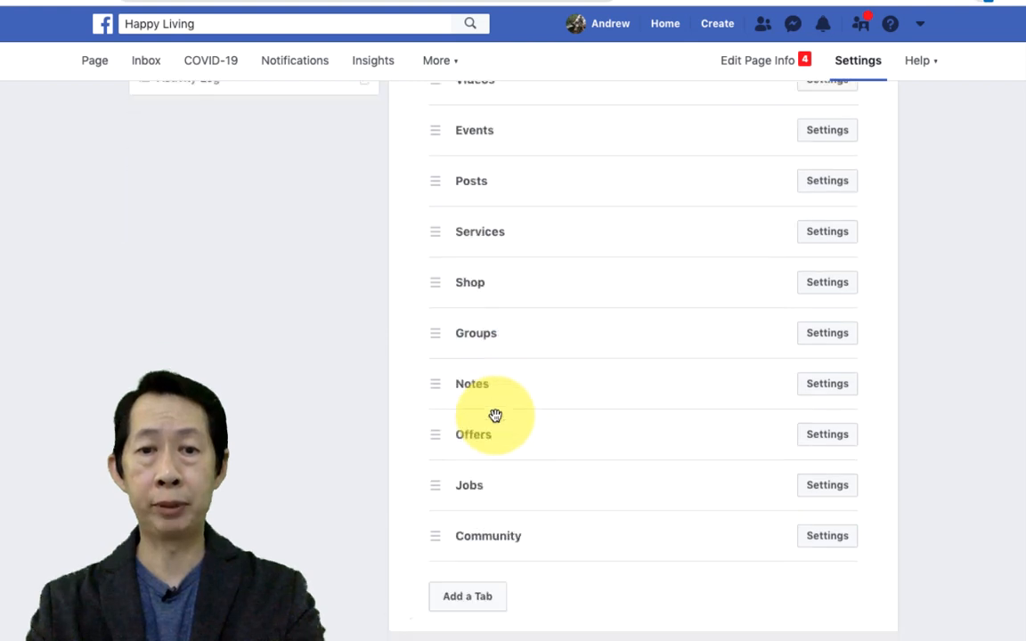
scroll(495, 416, "up", 5)
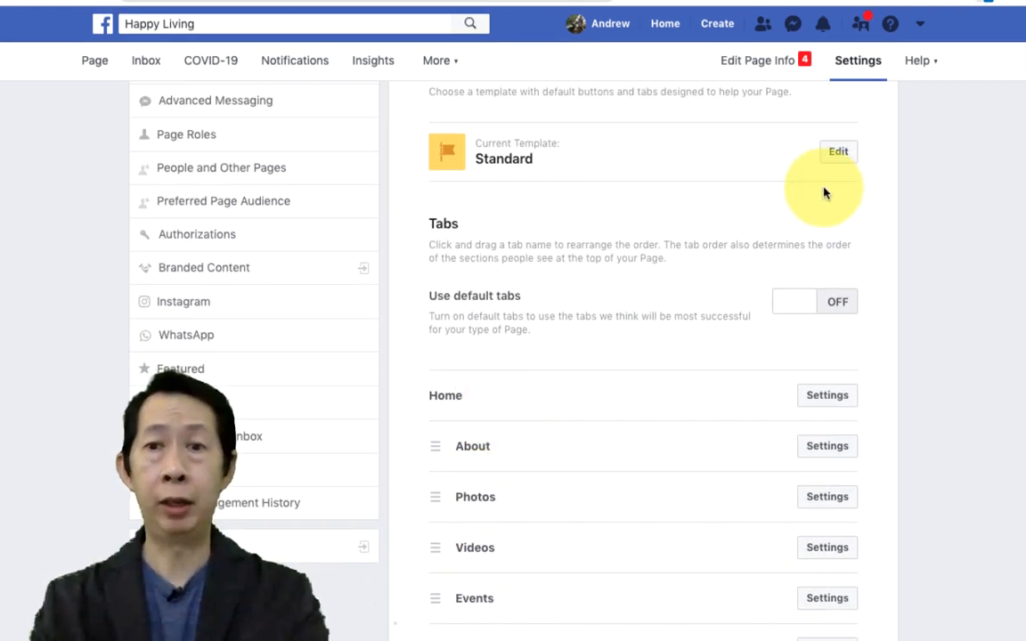
Step: Find the Shopping template among the page templates, review its included tabs, and close the chooser without applying it
left_click(838, 153)
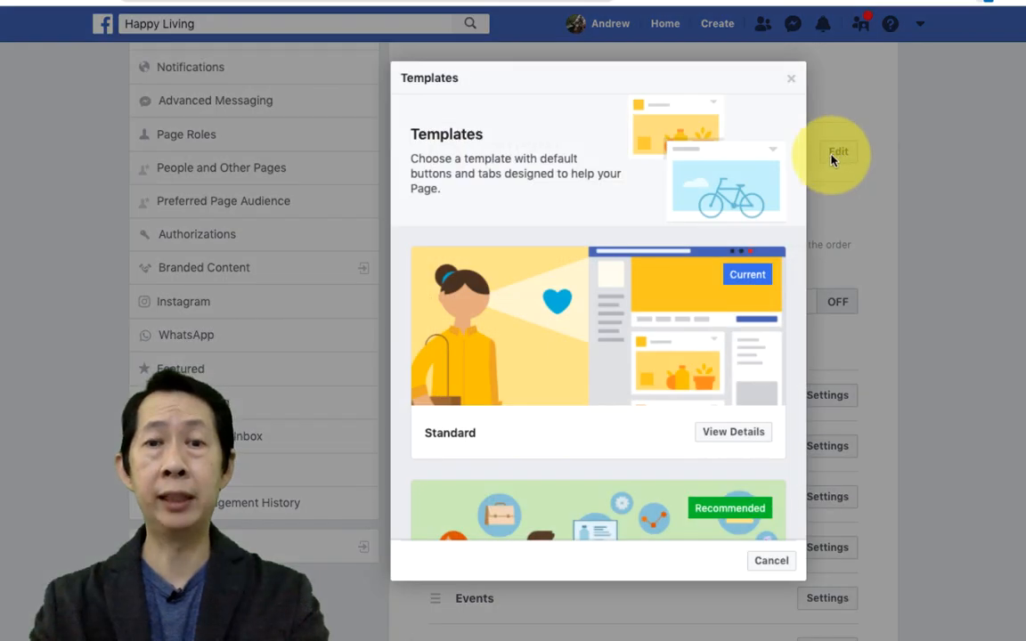
scroll(619, 372, "down", 5)
scroll(621, 372, "down", 5)
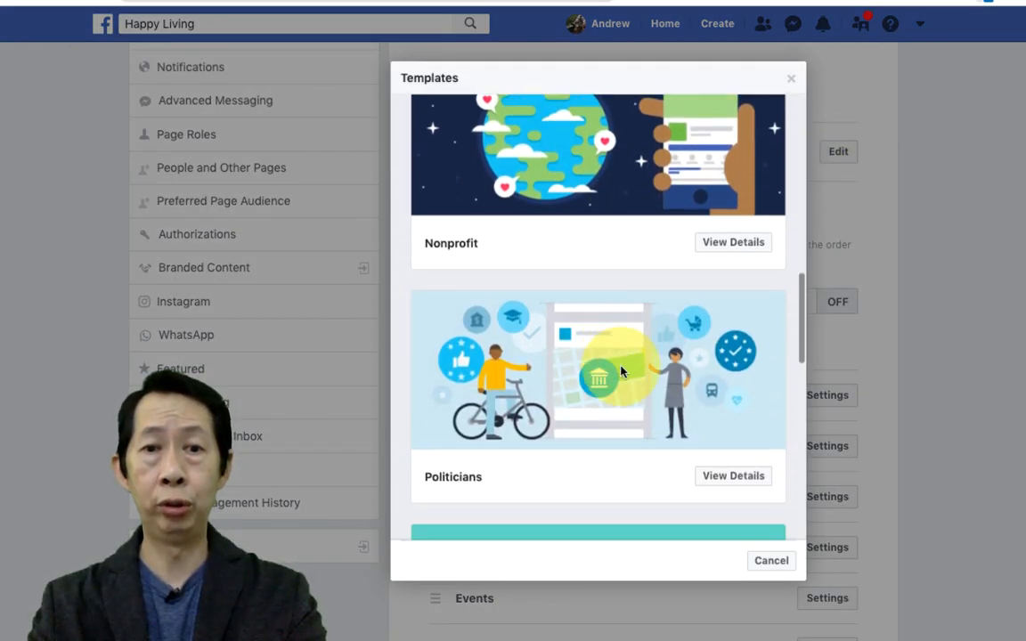
scroll(621, 371, "down", 6)
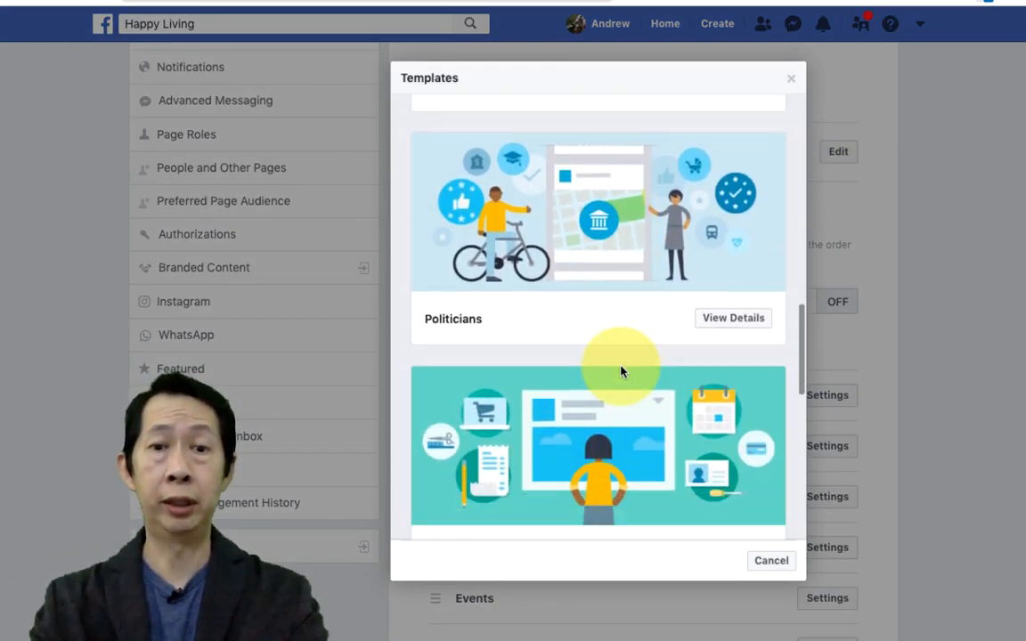
scroll(620, 368, "down", 5)
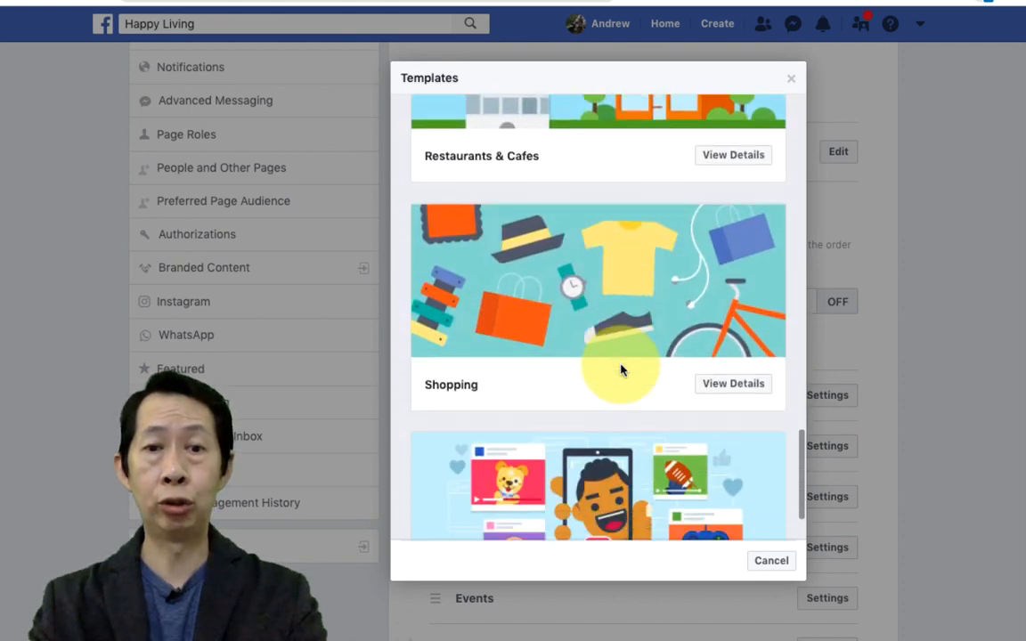
left_click(718, 324)
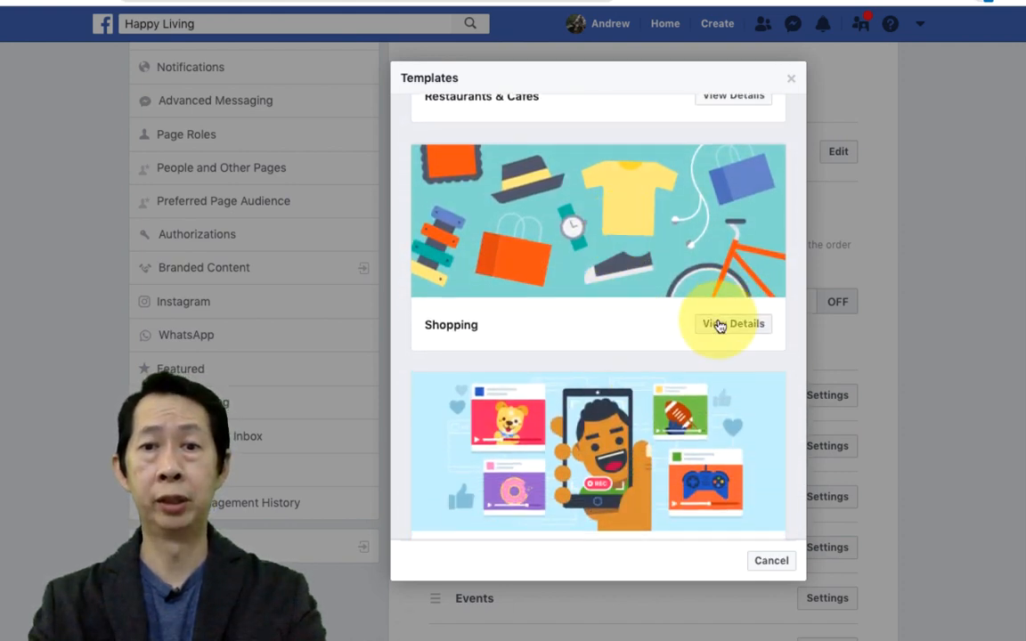
scroll(553, 386, "down", 10)
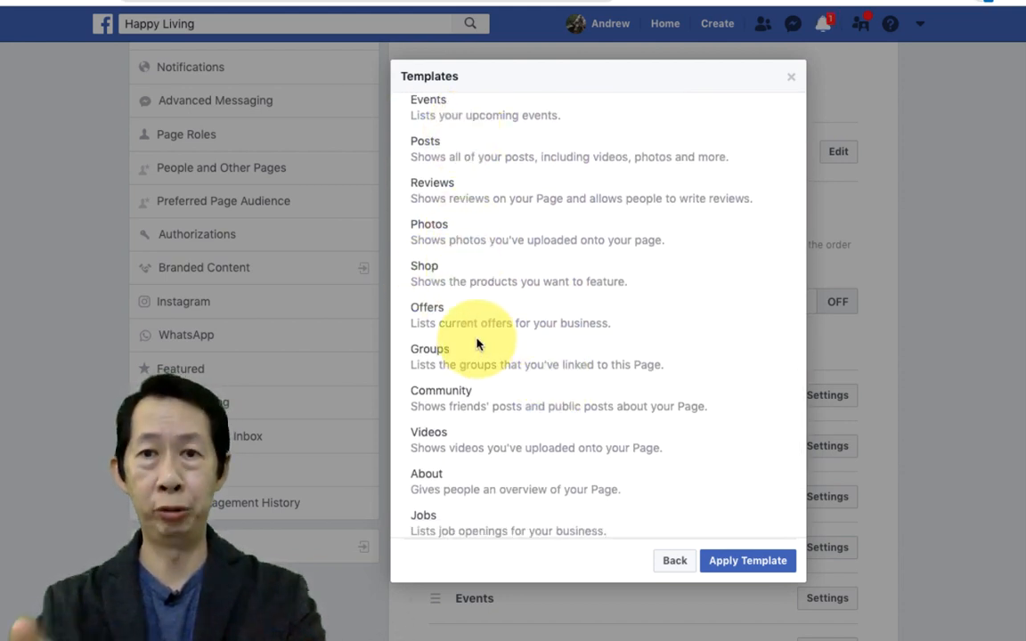
left_click(674, 562)
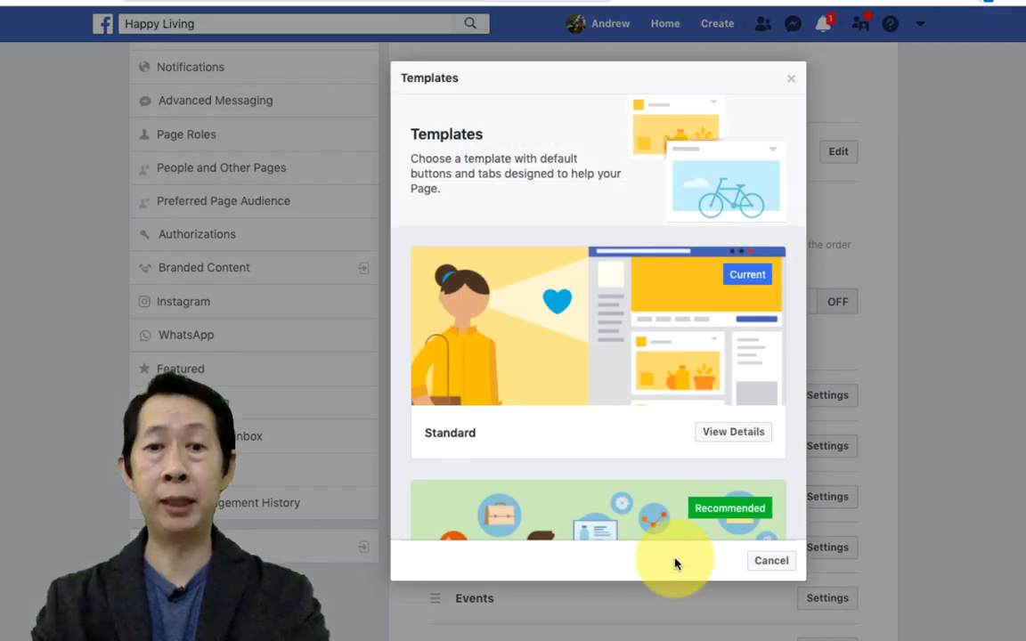
left_click(792, 87)
Step: Set Show Shop tab to ON in the Shop tab's settings and save them
scroll(664, 417, "down", 5)
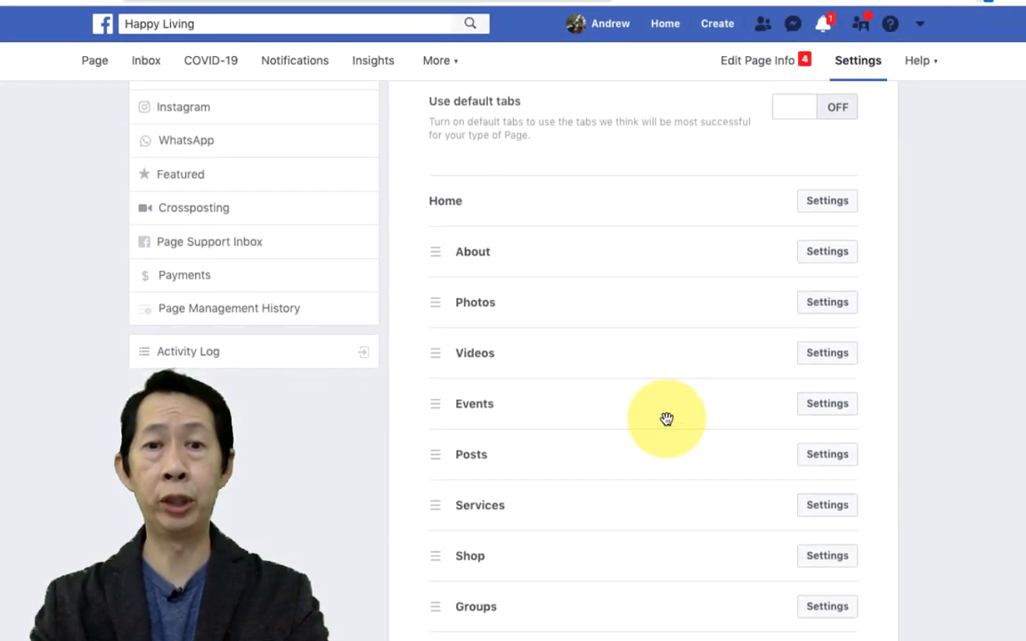
scroll(519, 441, "down", 5)
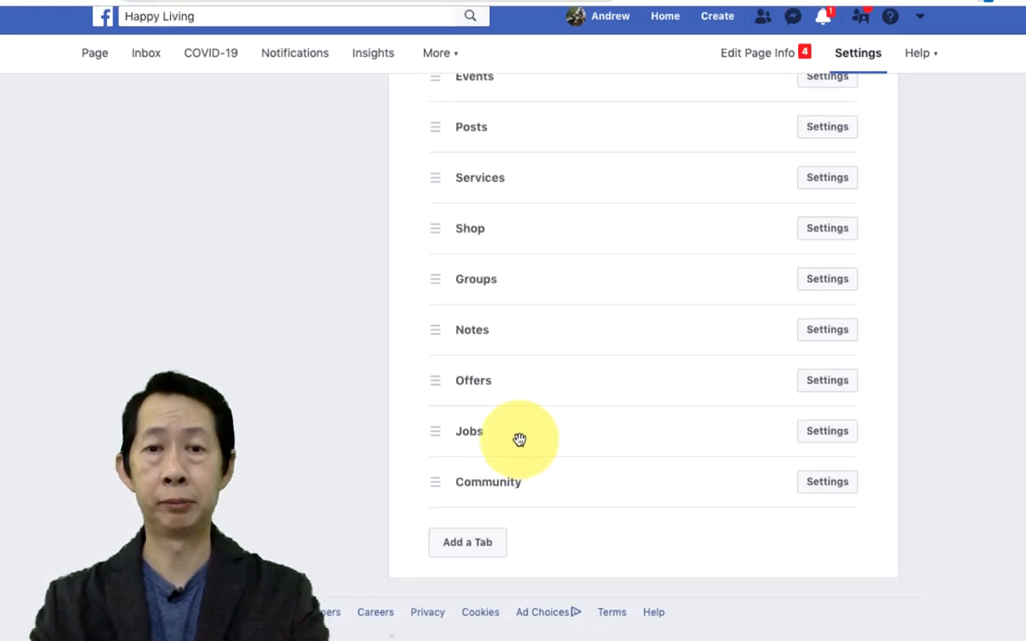
scroll(520, 437, "up", 3)
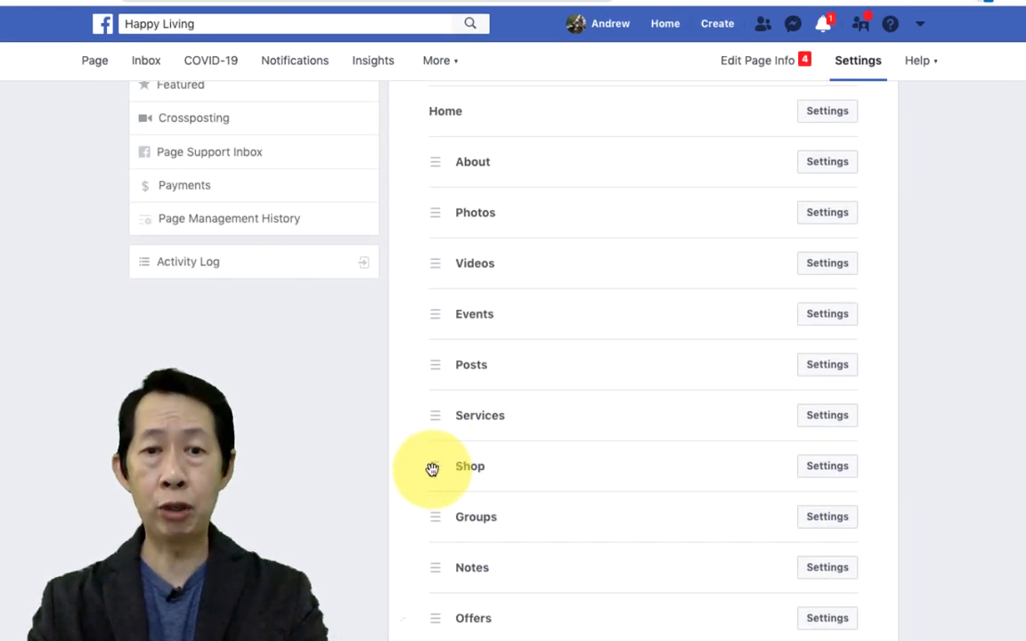
left_click(828, 466)
scroll(704, 450, "down", 3)
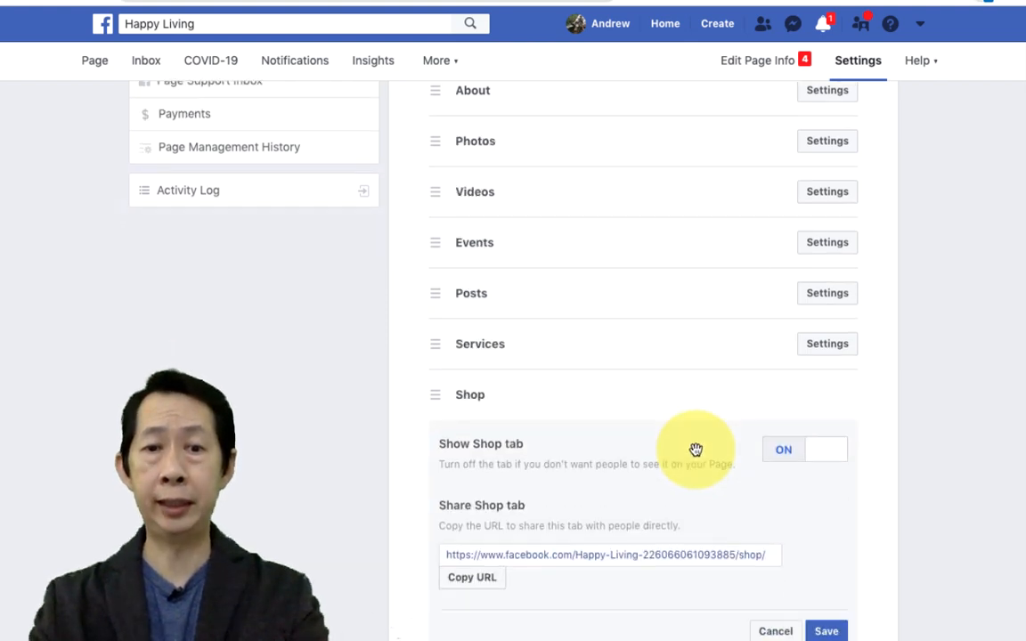
left_click(785, 322)
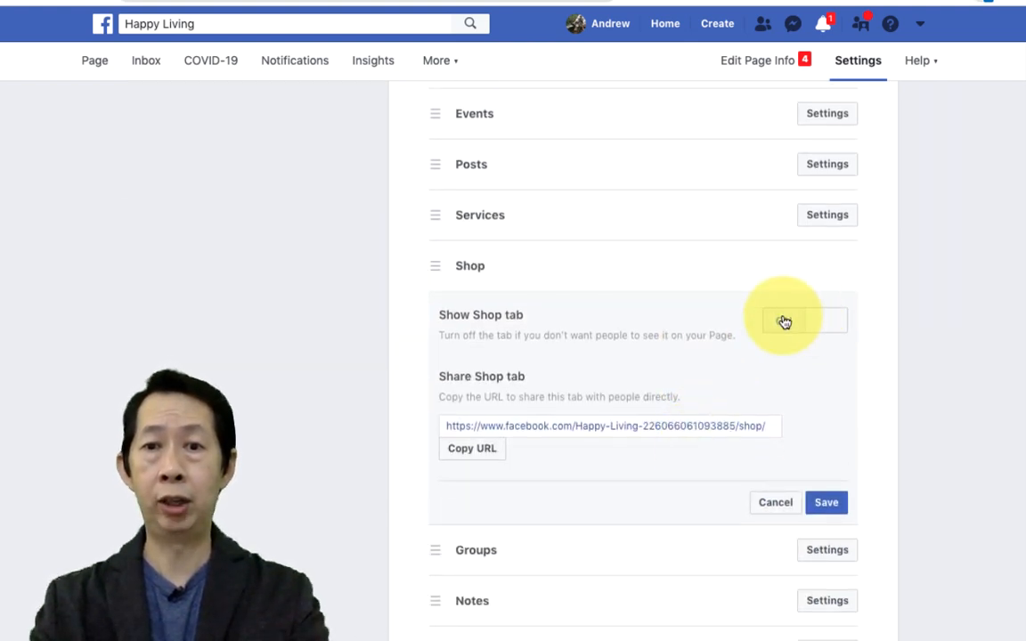
left_click(788, 322)
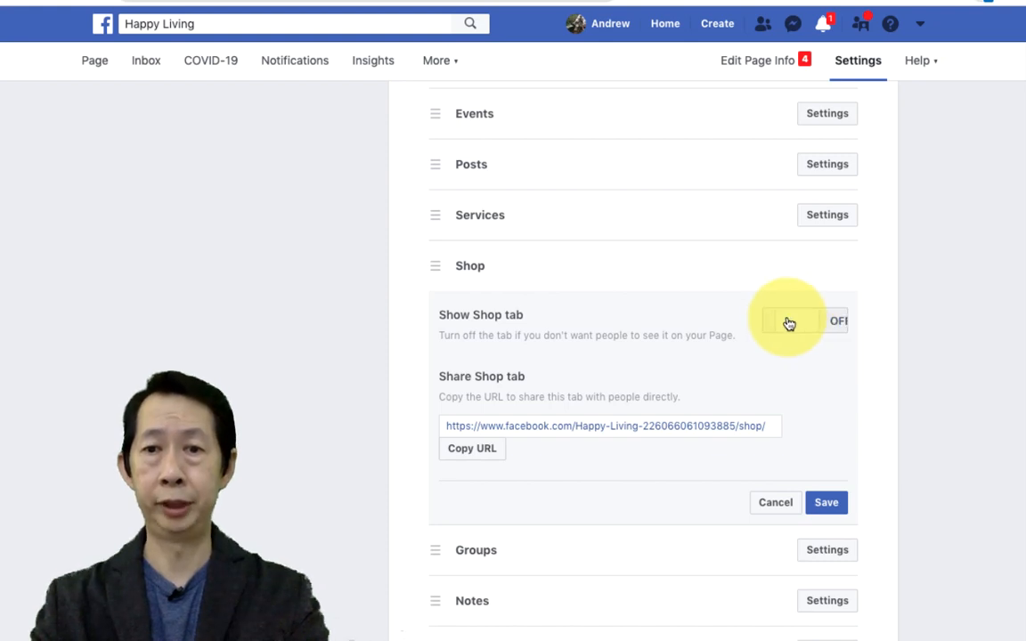
left_click(827, 323)
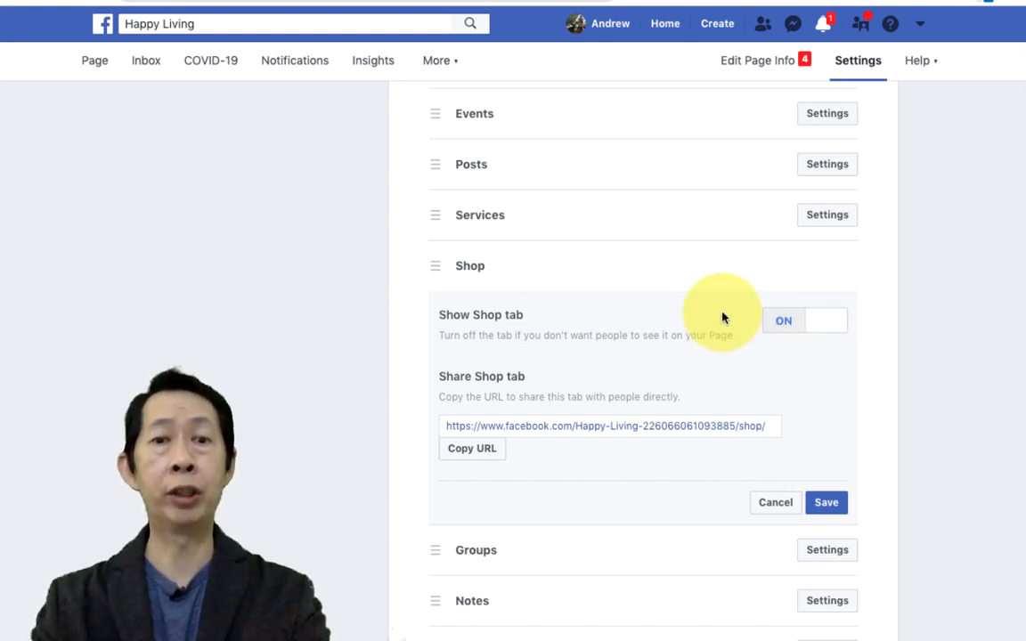
left_click(823, 504)
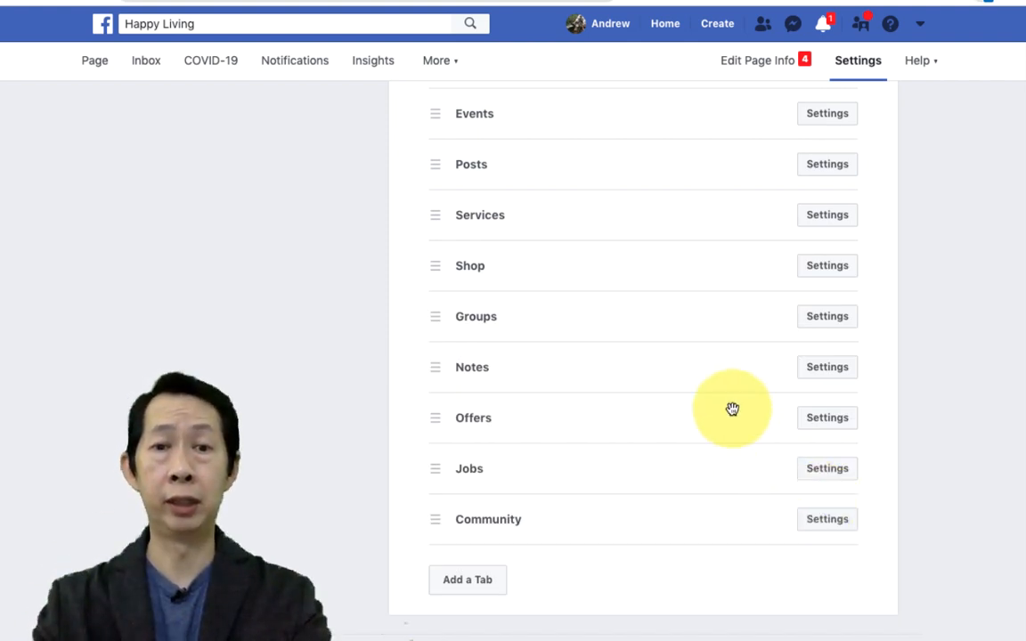
scroll(733, 409, "up", 3)
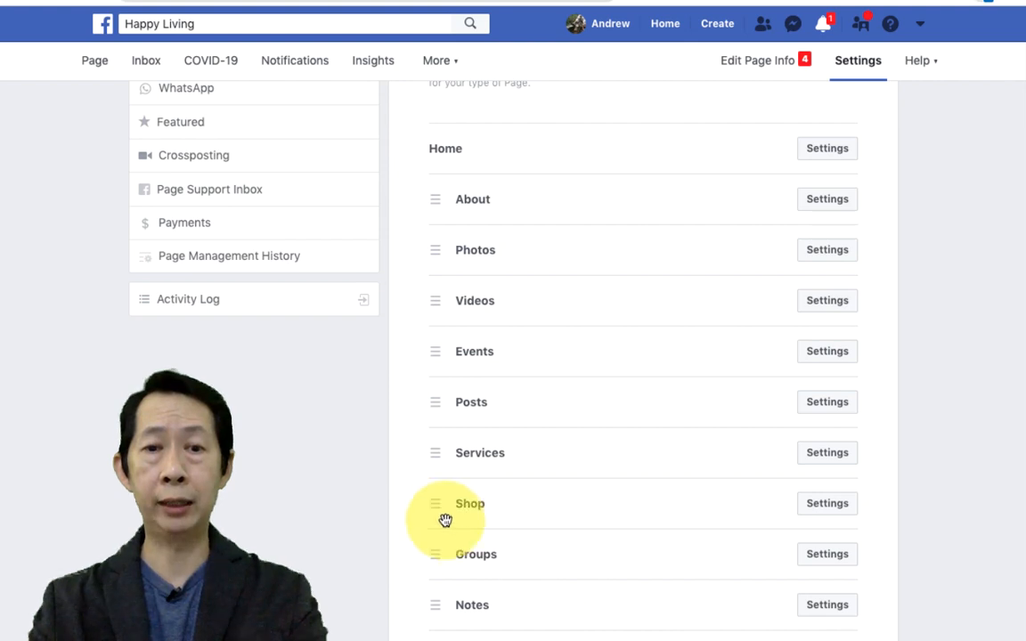
Step: Move the Shop tab up the tab order to directly below About and look over the tab list
left_click_drag(439, 506, 536, 305)
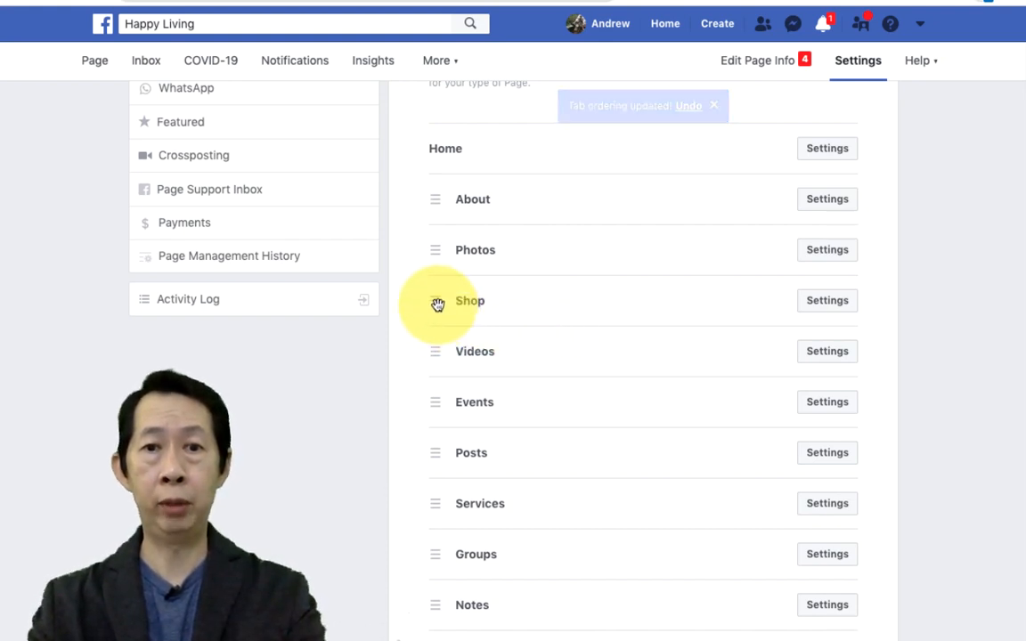
left_click_drag(436, 302, 464, 268)
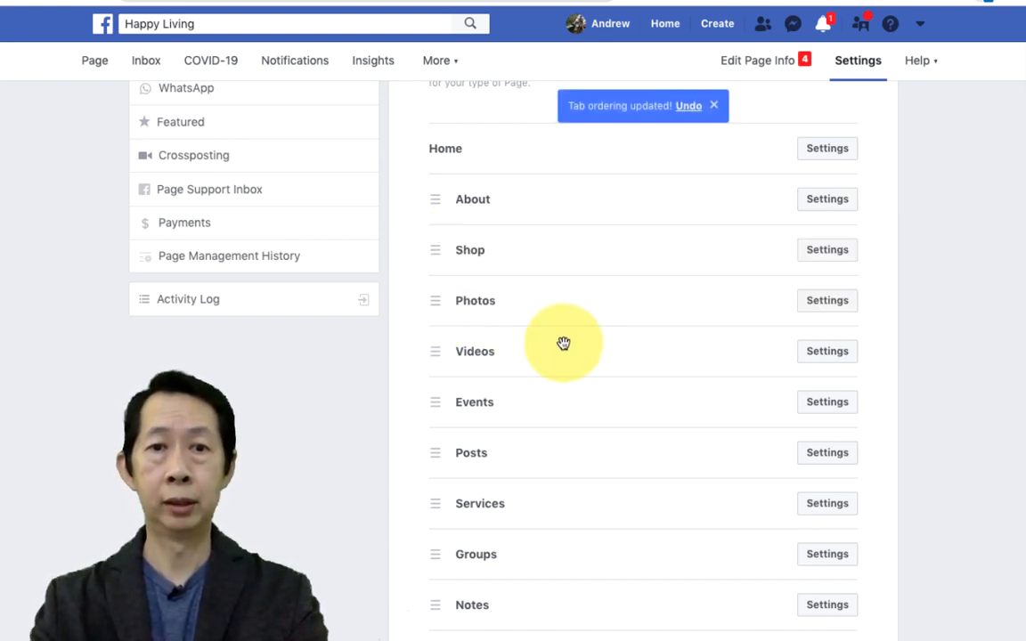
scroll(563, 344, "down", 1)
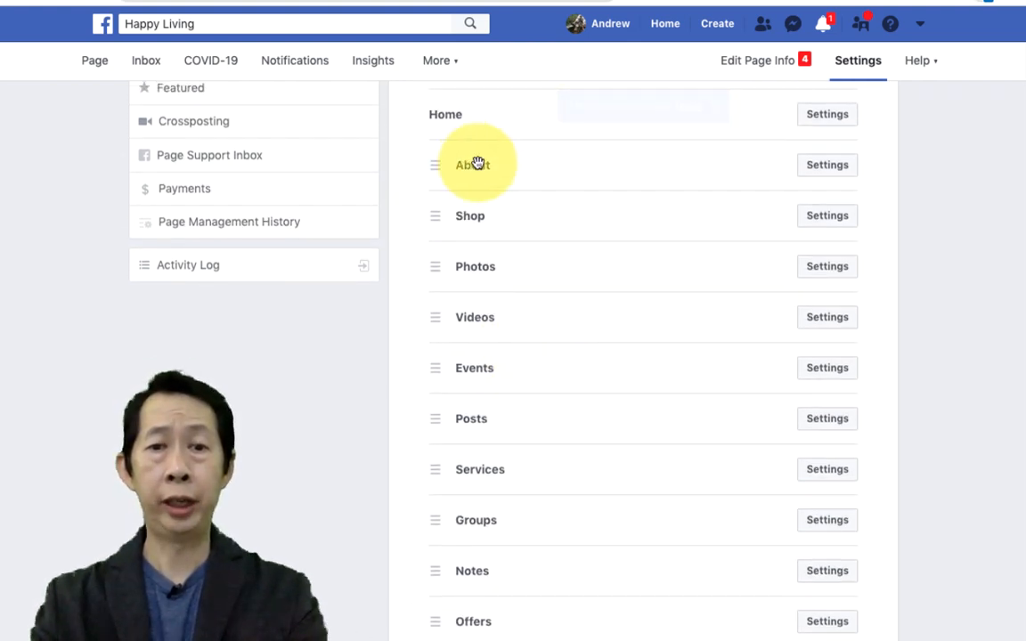
scroll(492, 481, "down", 5)
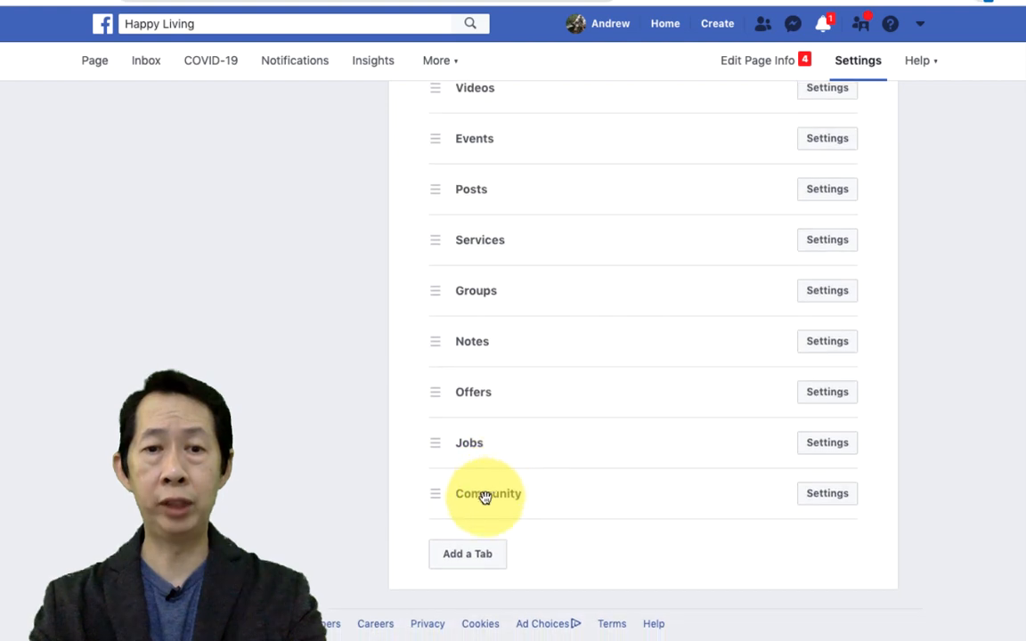
scroll(490, 426, "up", 10)
scroll(490, 424, "up", 5)
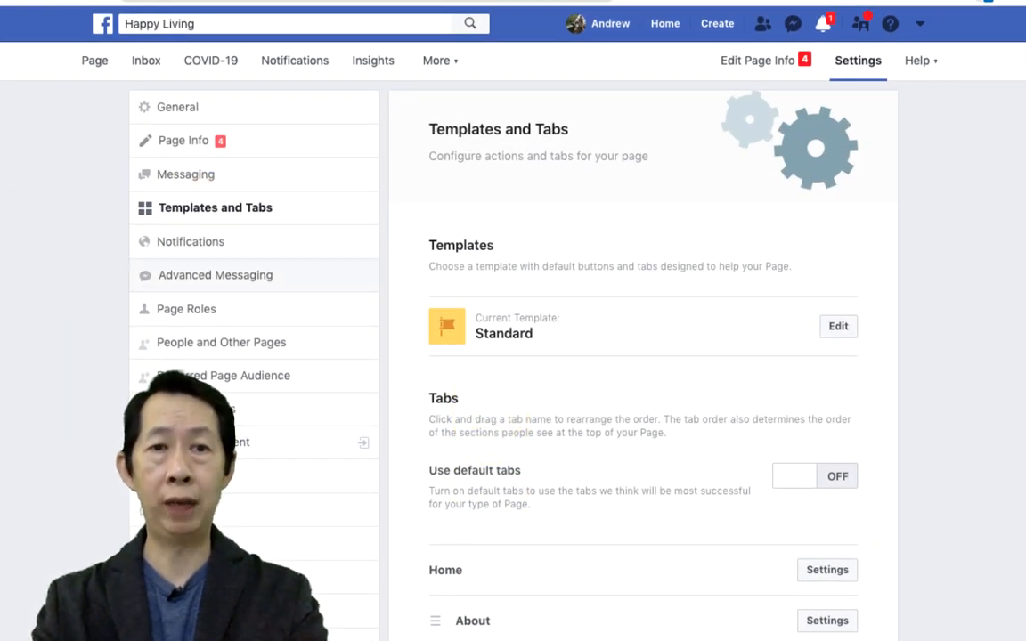
Step: Turn off Show Events tab in the Events tab's settings and save them
scroll(602, 471, "down", 10)
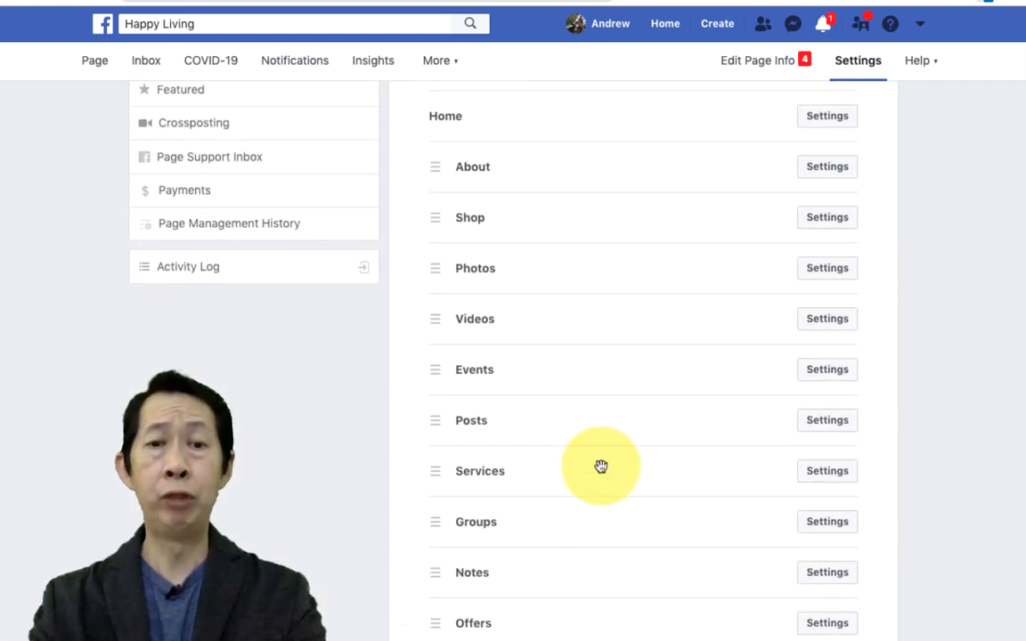
scroll(601, 467, "down", 1)
scroll(601, 467, "down", 1)
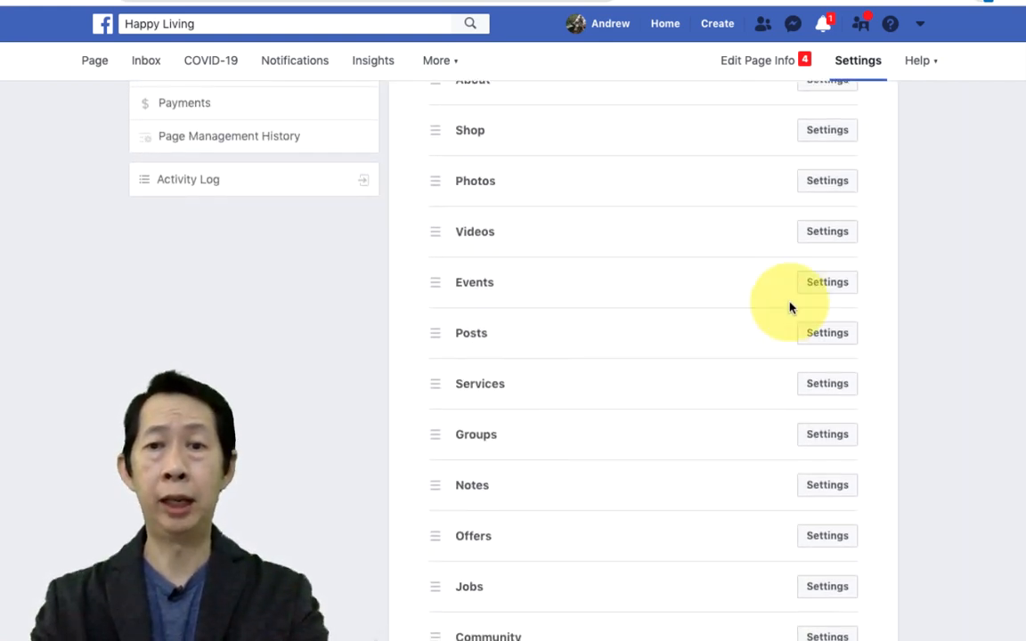
left_click(828, 283)
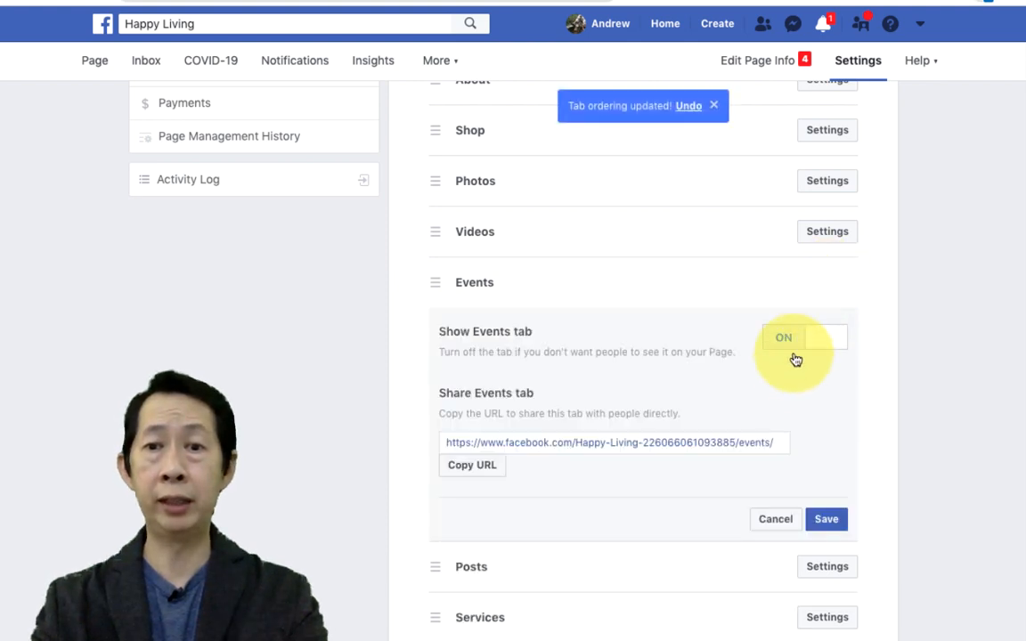
left_click(827, 519)
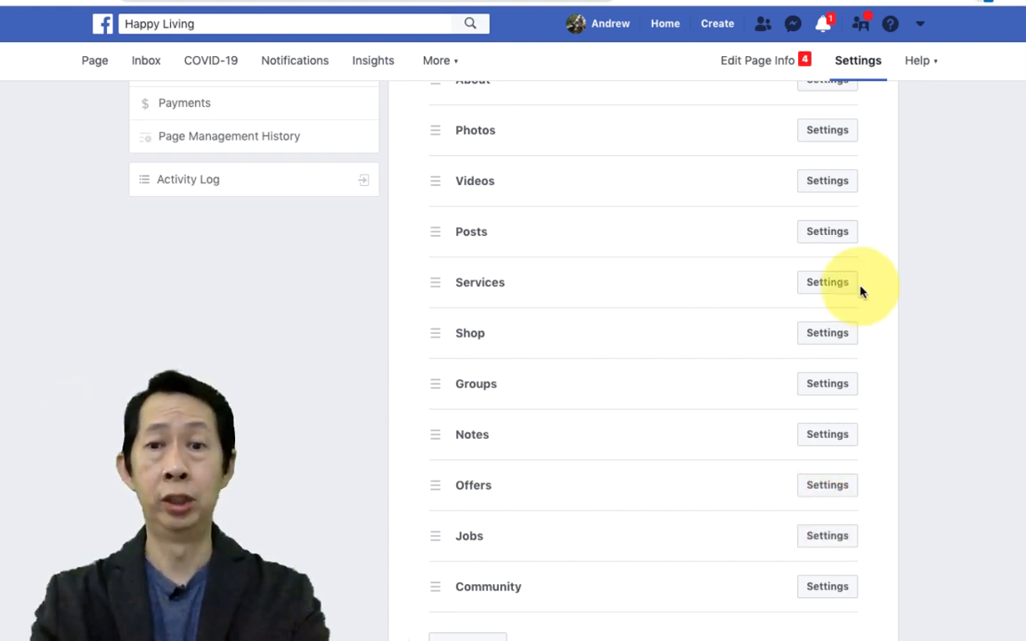
Step: Turn off the Services and Groups tabs in their settings, saving each one
left_click(837, 283)
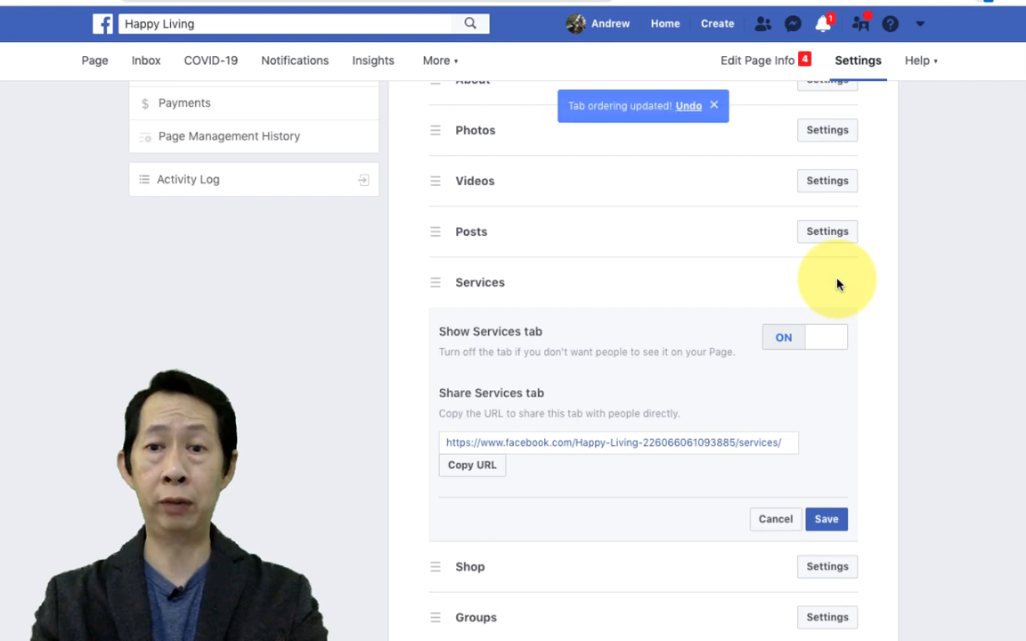
left_click(789, 338)
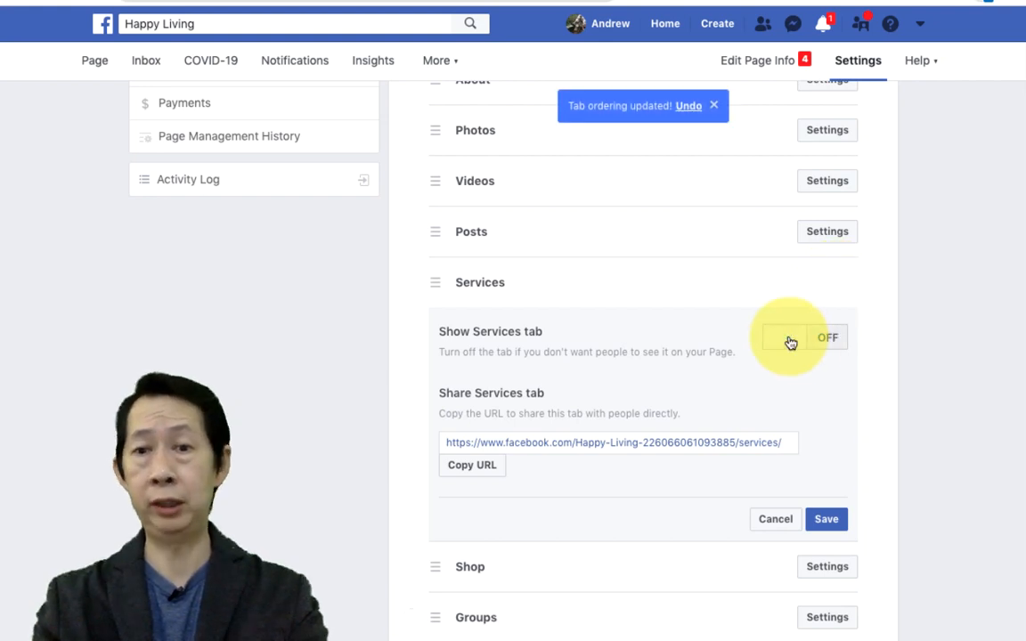
left_click(827, 526)
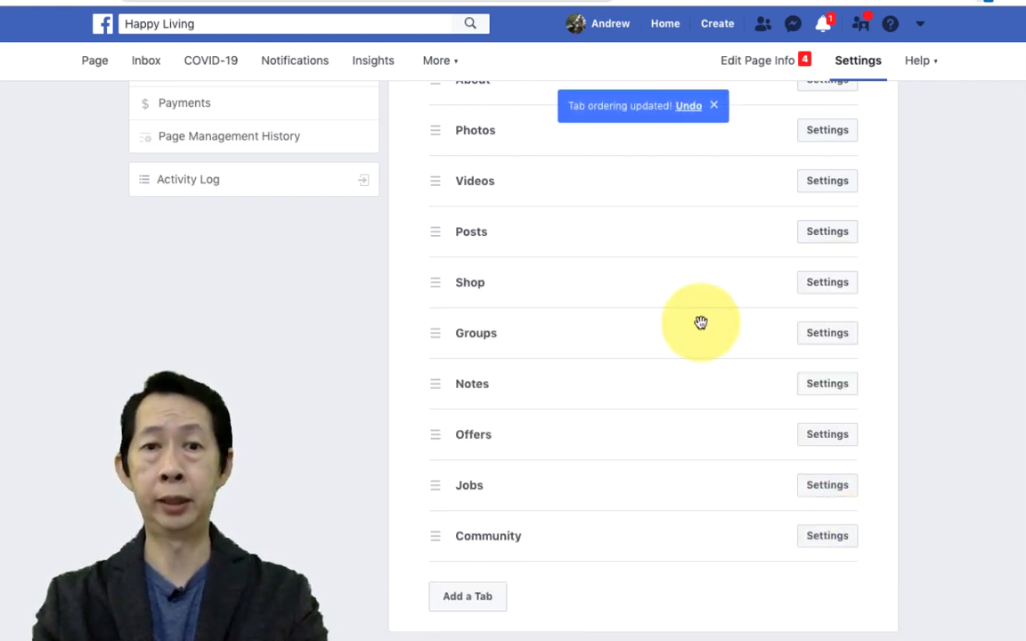
left_click(827, 335)
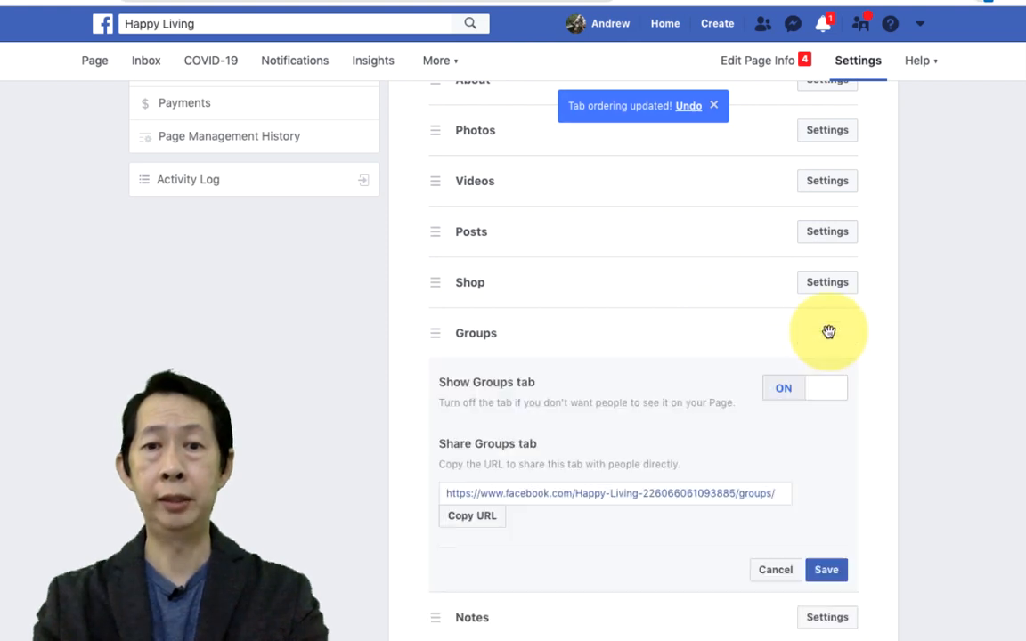
left_click(782, 392)
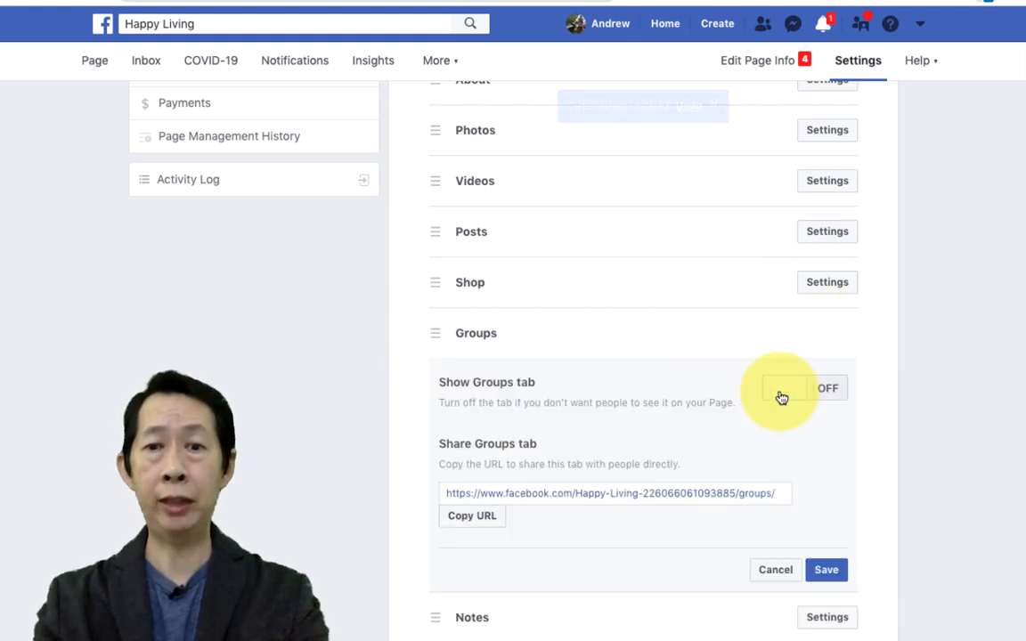
left_click(824, 570)
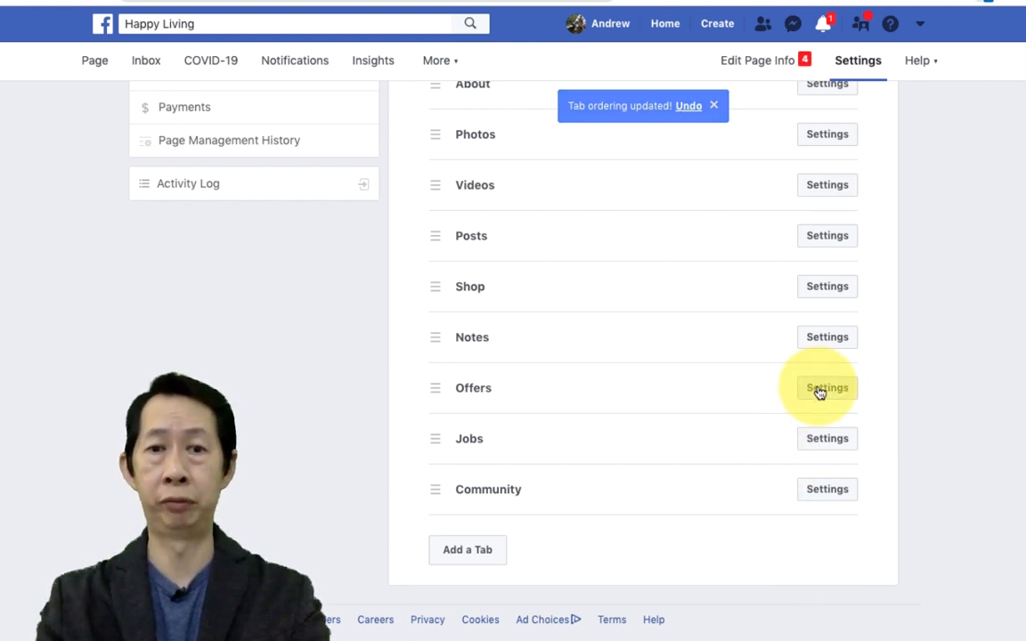
Step: Turn off the Notes and Jobs tabs in their settings, saving each one
left_click(830, 338)
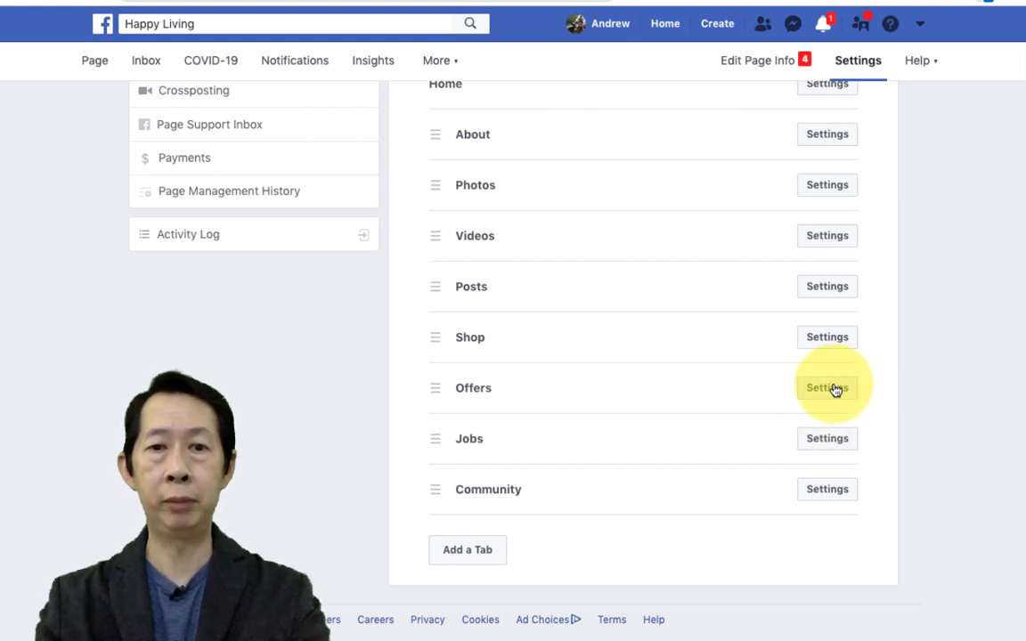
left_click(826, 440)
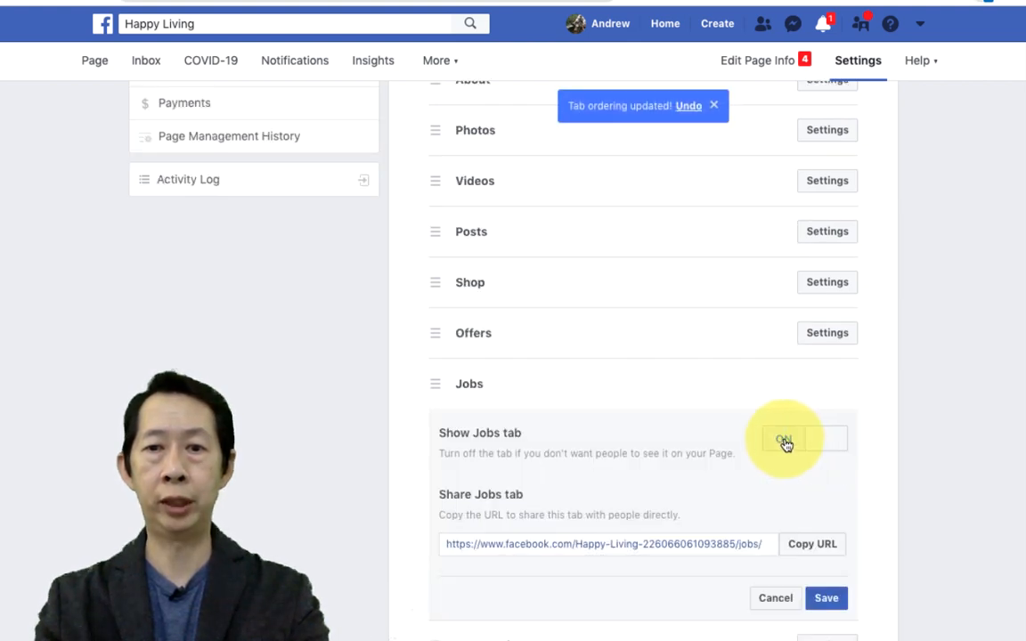
left_click(785, 442)
left_click(824, 599)
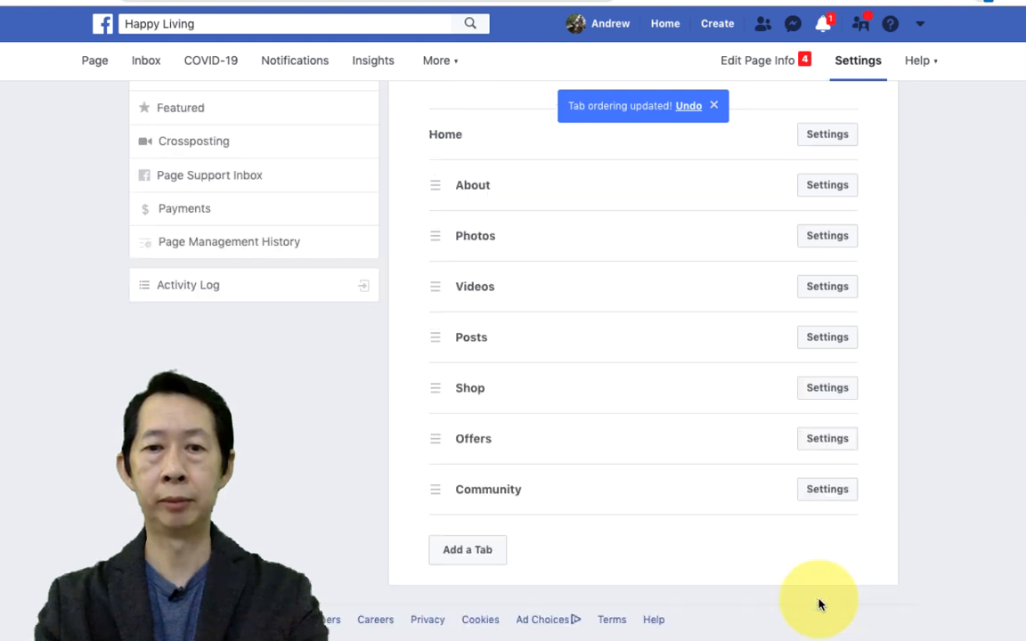
Step: Check the Community tab's settings, close them, and reorder the remaining tabs so Shop comes directly after About
left_click(826, 493)
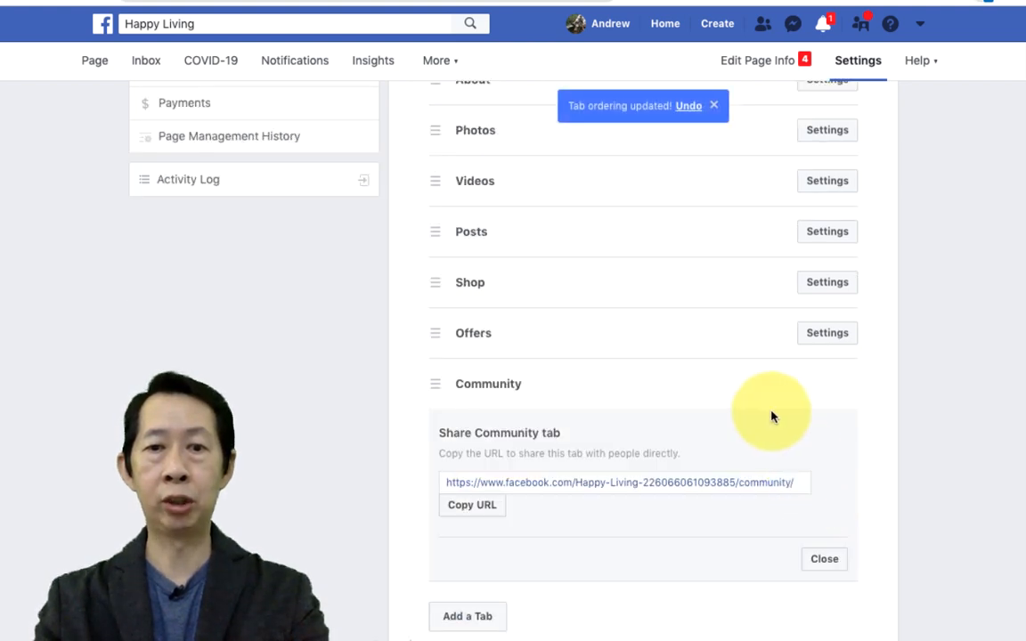
left_click(823, 557)
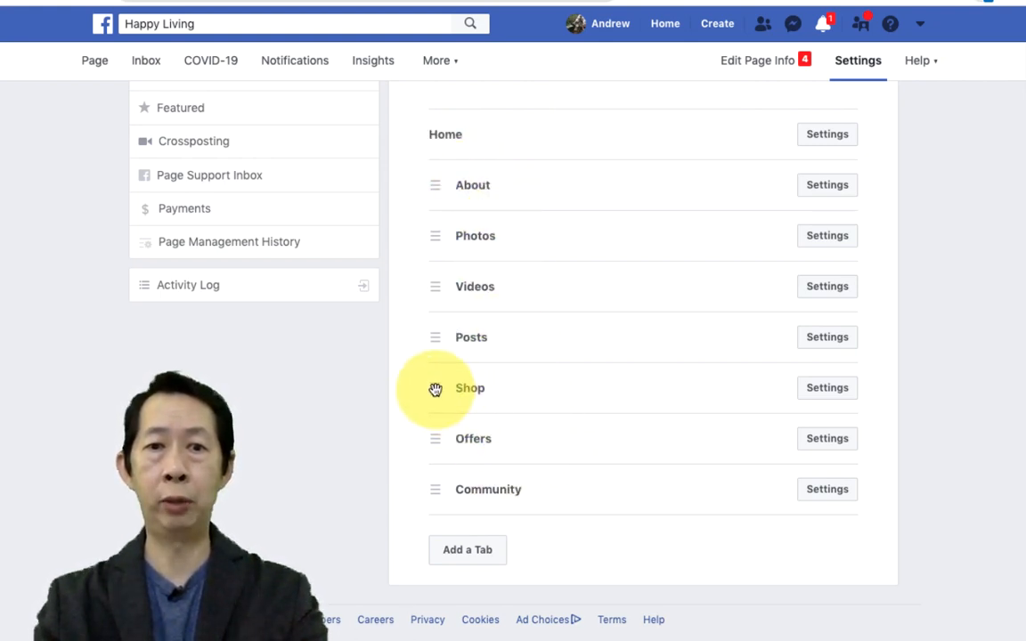
left_click_drag(436, 389, 434, 233)
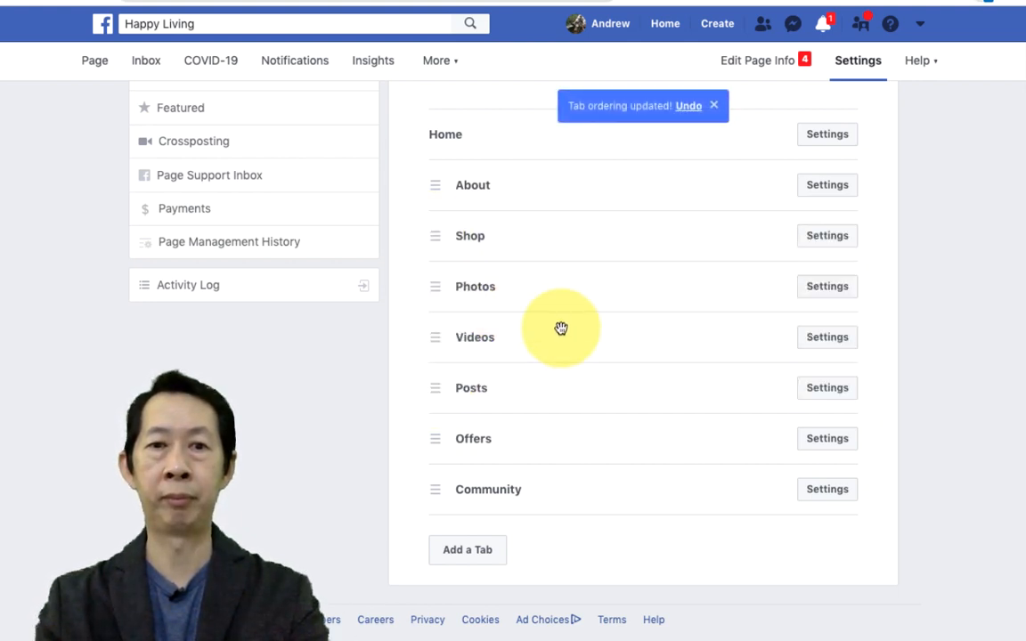
scroll(589, 344, "up", 4)
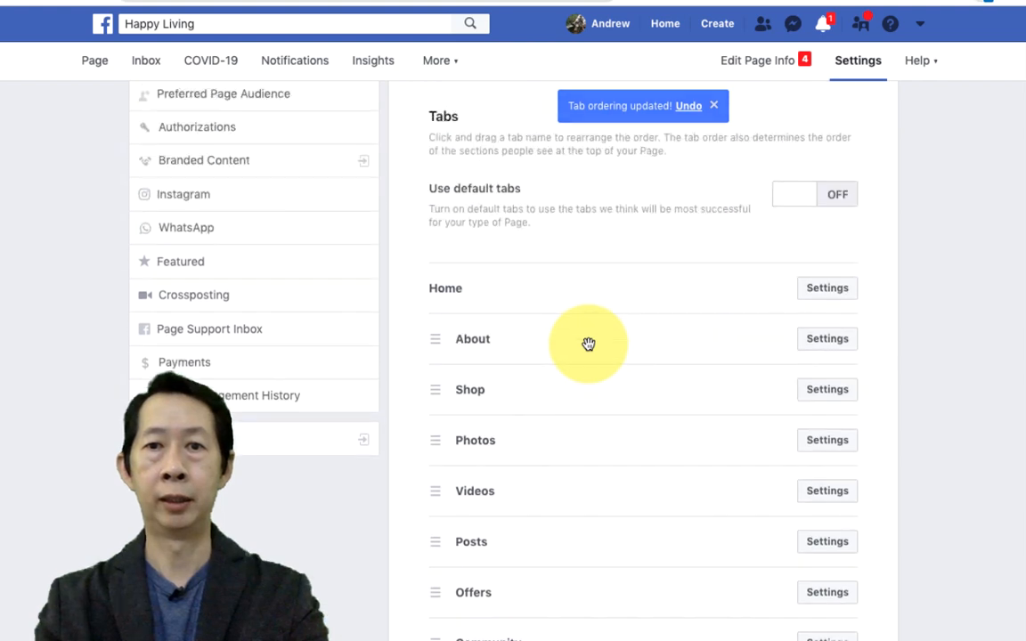
scroll(589, 349, "up", 3)
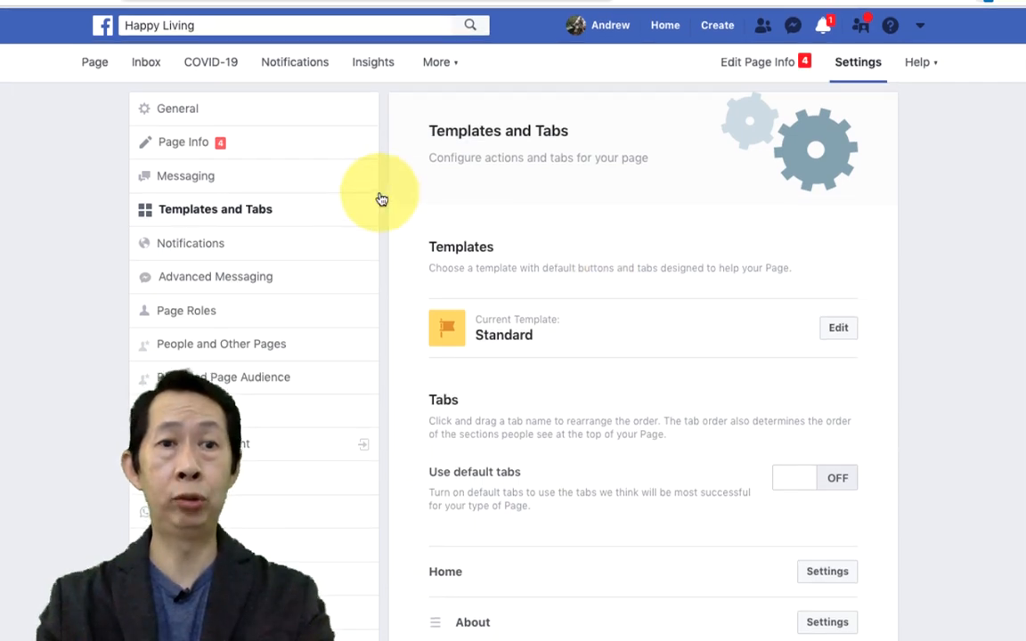
Step: Return to the Happy Living page, open its Shop section and agree to the Merchant Terms and Policies
left_click(92, 61)
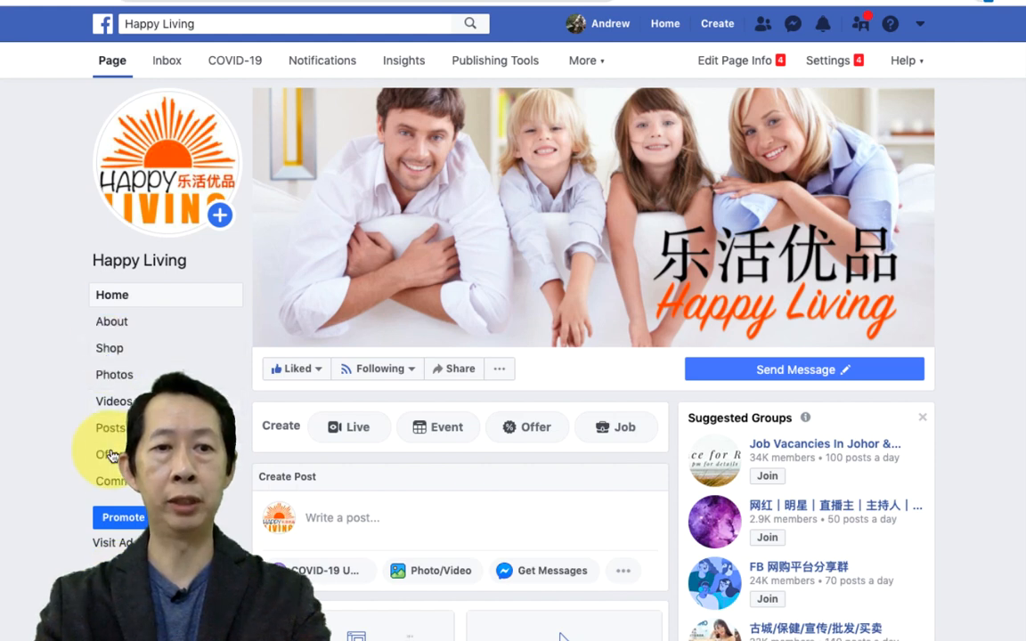
left_click(116, 353)
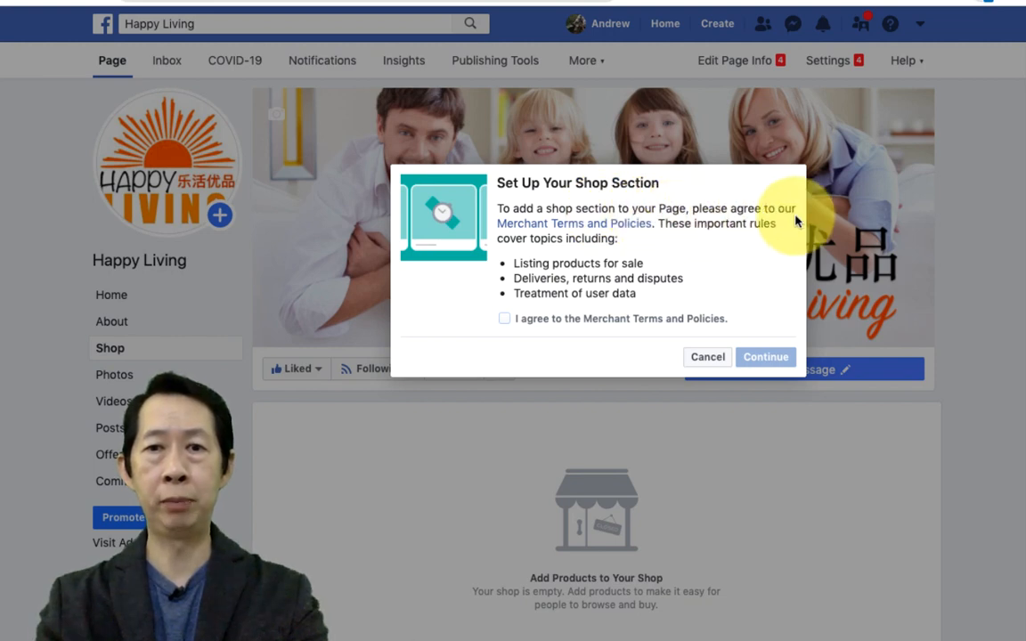
left_click(505, 320)
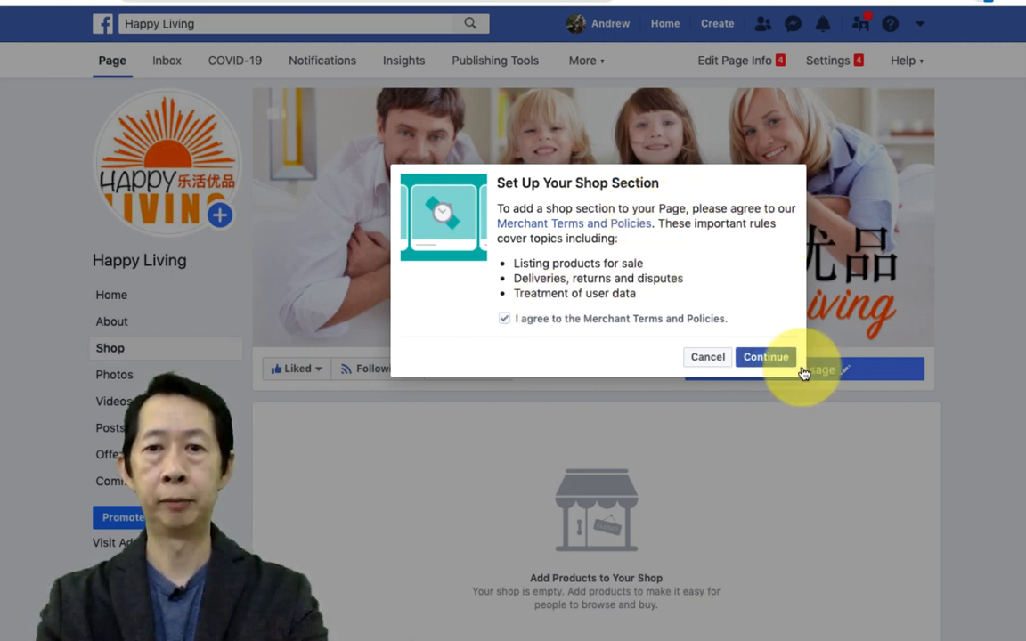
left_click(768, 357)
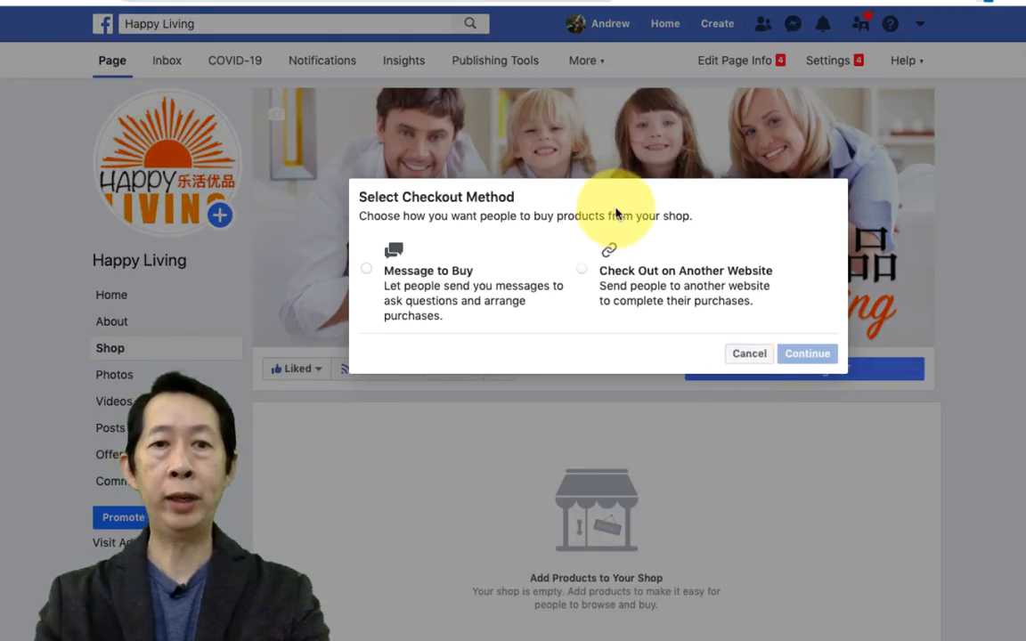
Step: Compare Message to Buy with Check Out on Another Website and confirm Message to Buy as the checkout method
left_click(365, 269)
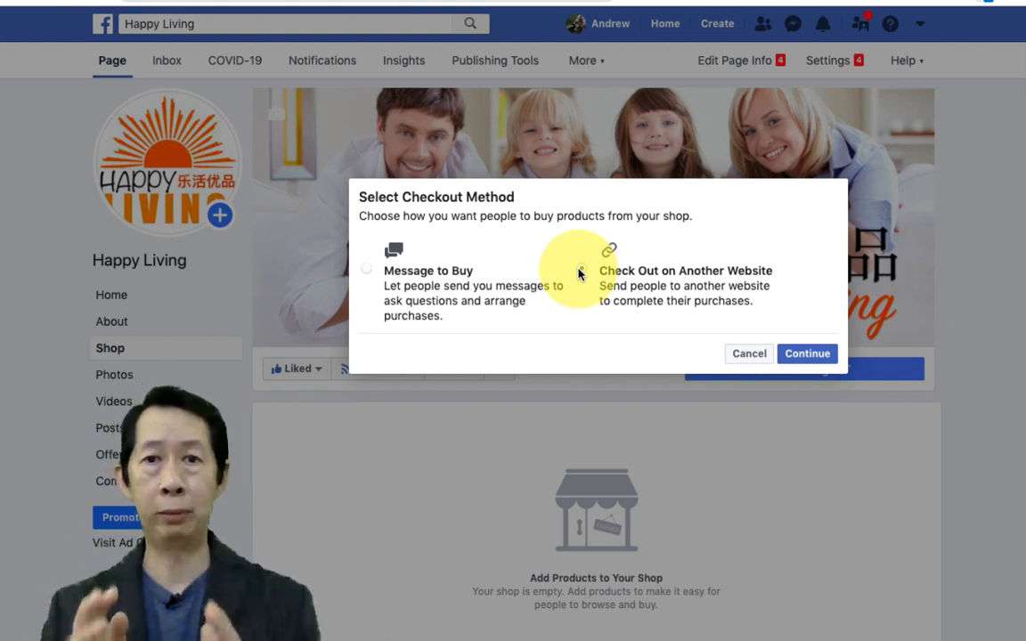
left_click(580, 270)
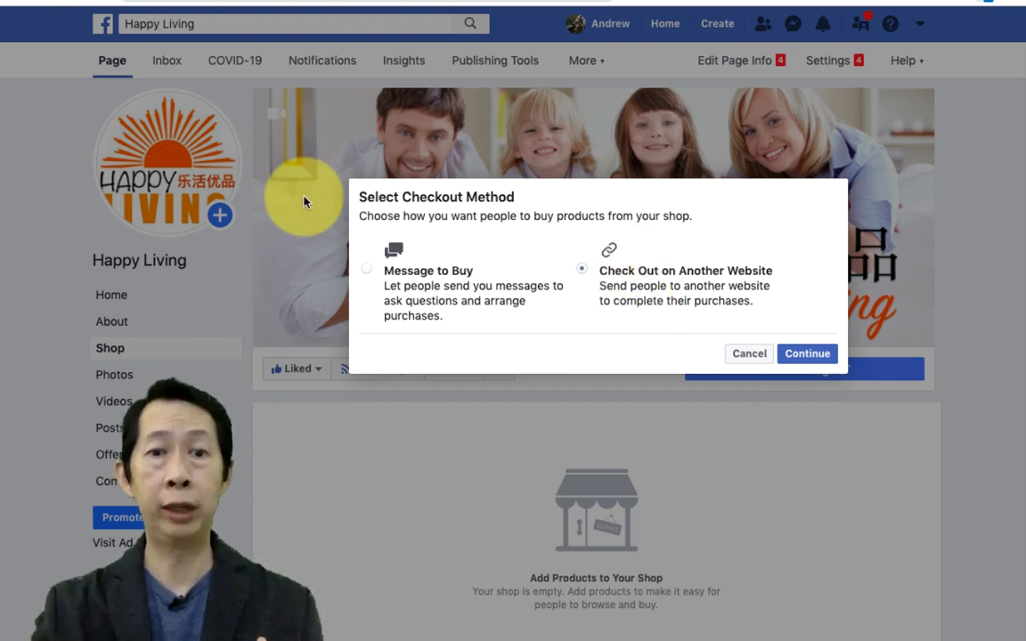
left_click(366, 269)
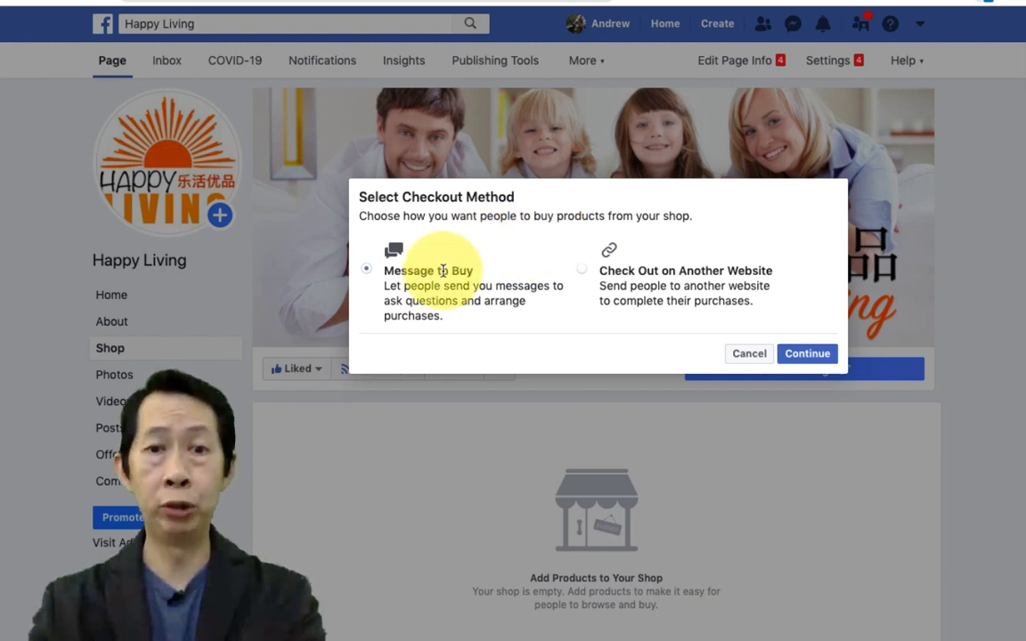
left_click(809, 355)
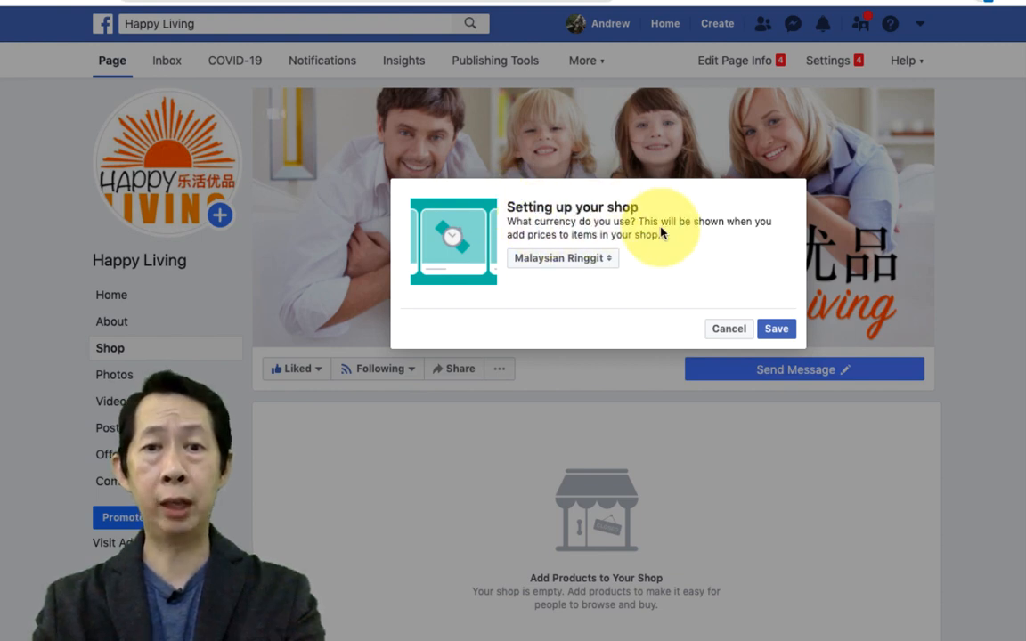
Step: Choose Malaysian Ringgit as the shop's currency and save the shop setup
left_click(612, 261)
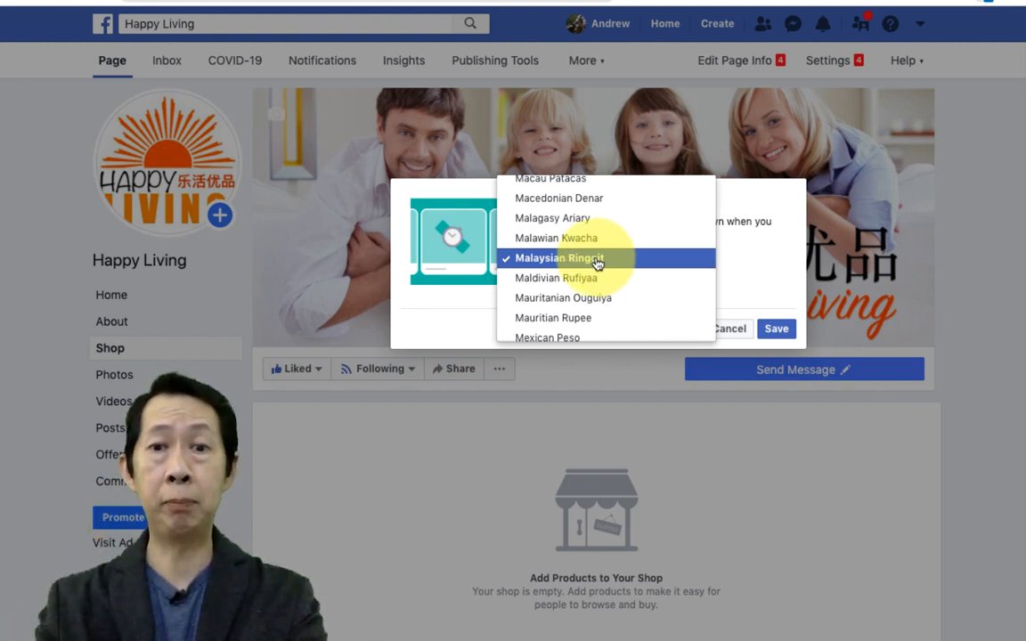
left_click(598, 260)
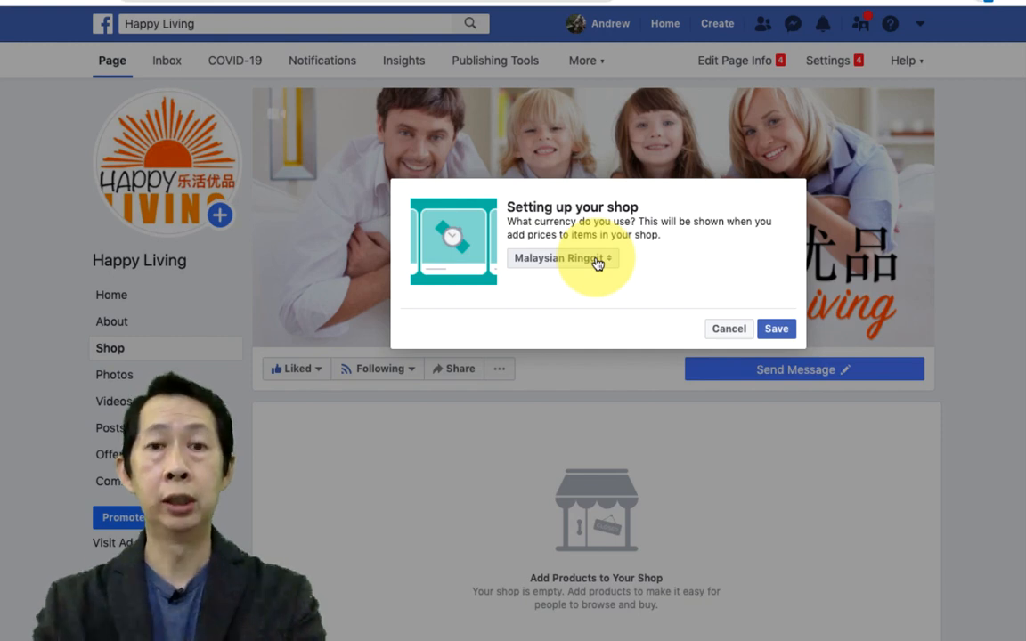
left_click(776, 328)
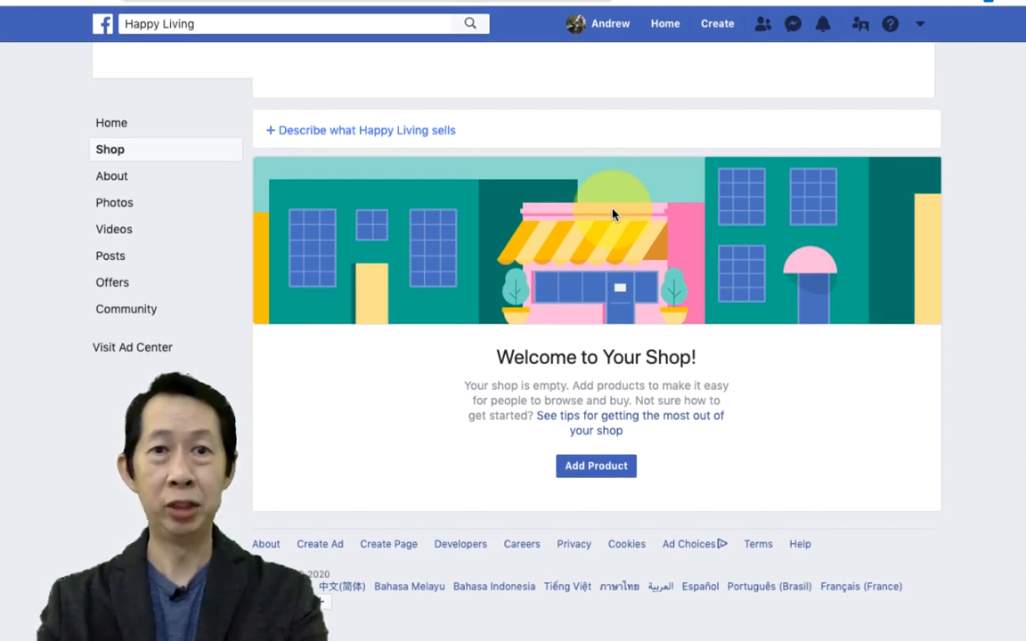
scroll(612, 214, "down", 1)
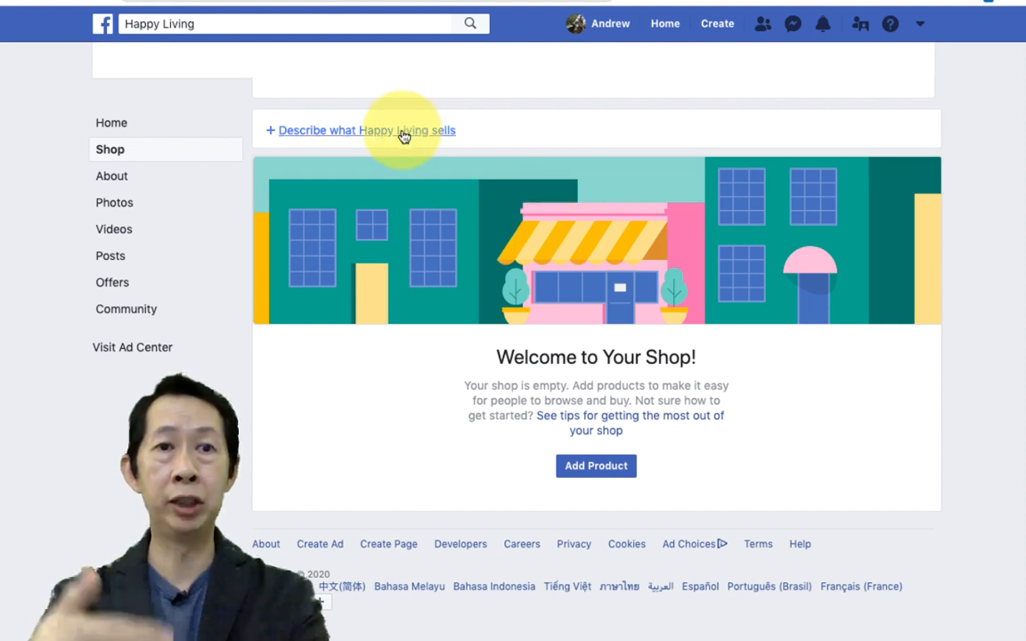
Step: Save the shop description "This Happy Living Shop is bringing you the best household appliances that make your life always happy"
left_click(403, 134)
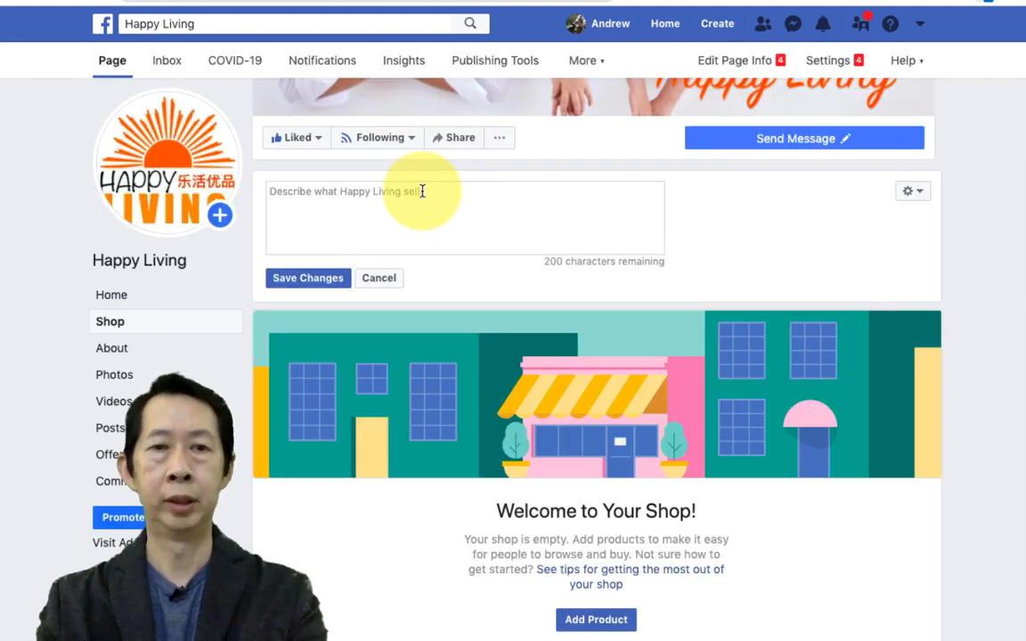
left_click(361, 193)
type("This Happy")
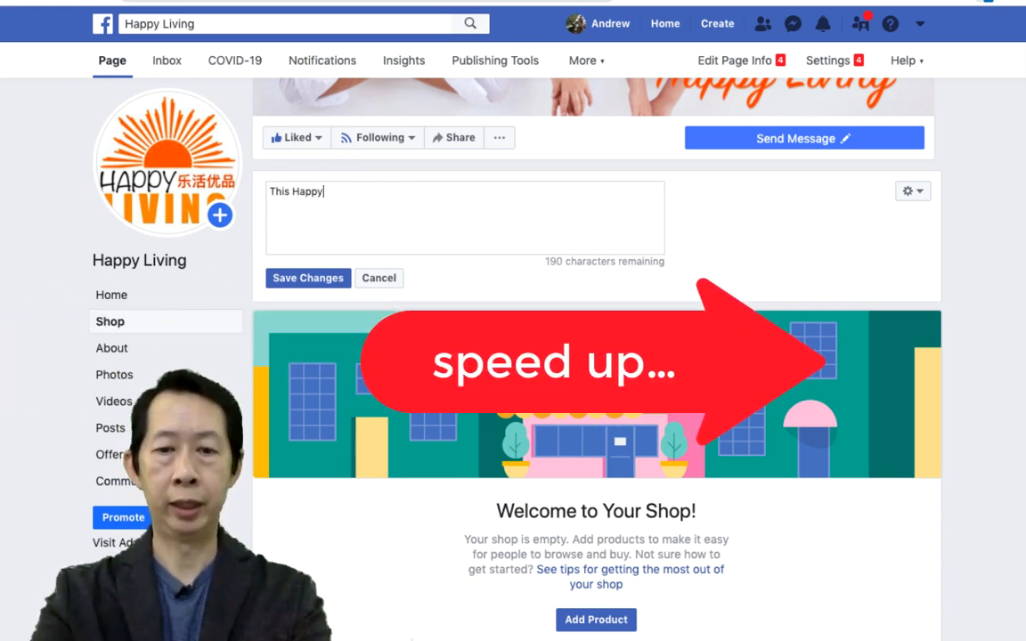
type(" Living Shop ")
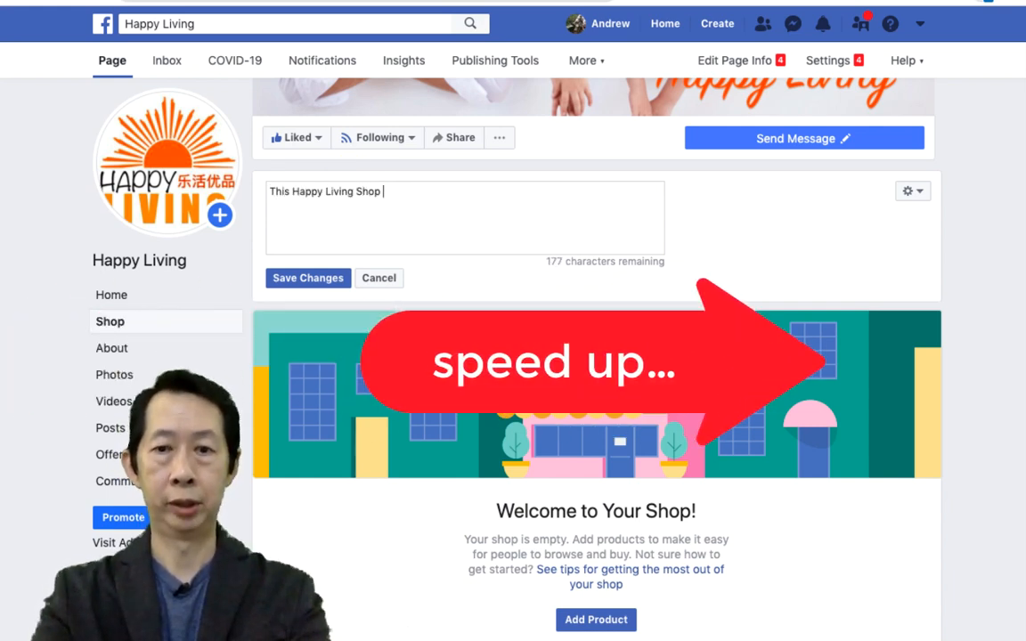
type("is bringing you t")
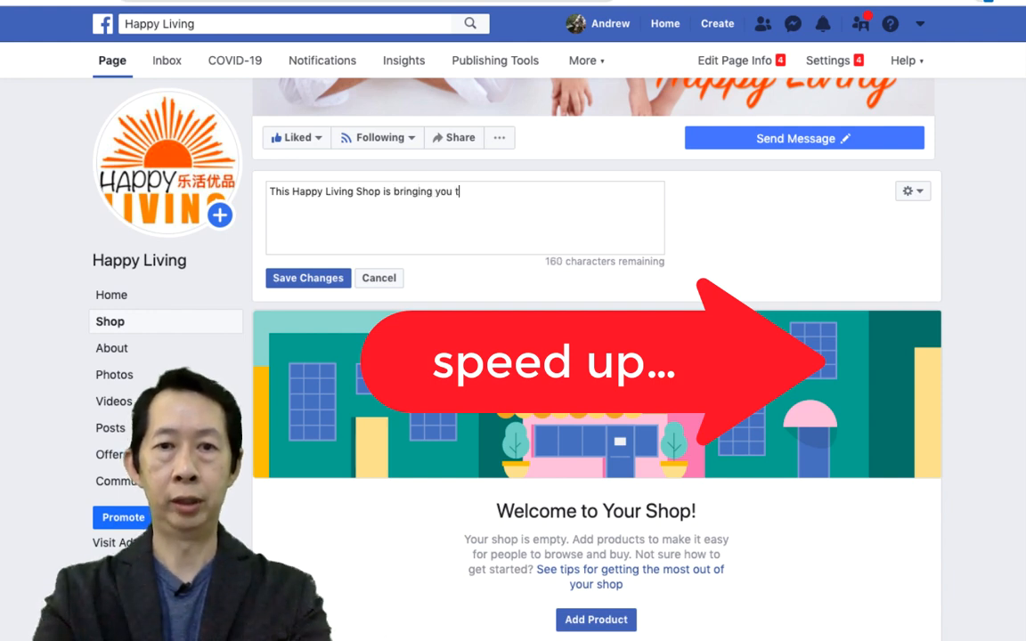
type("he best house")
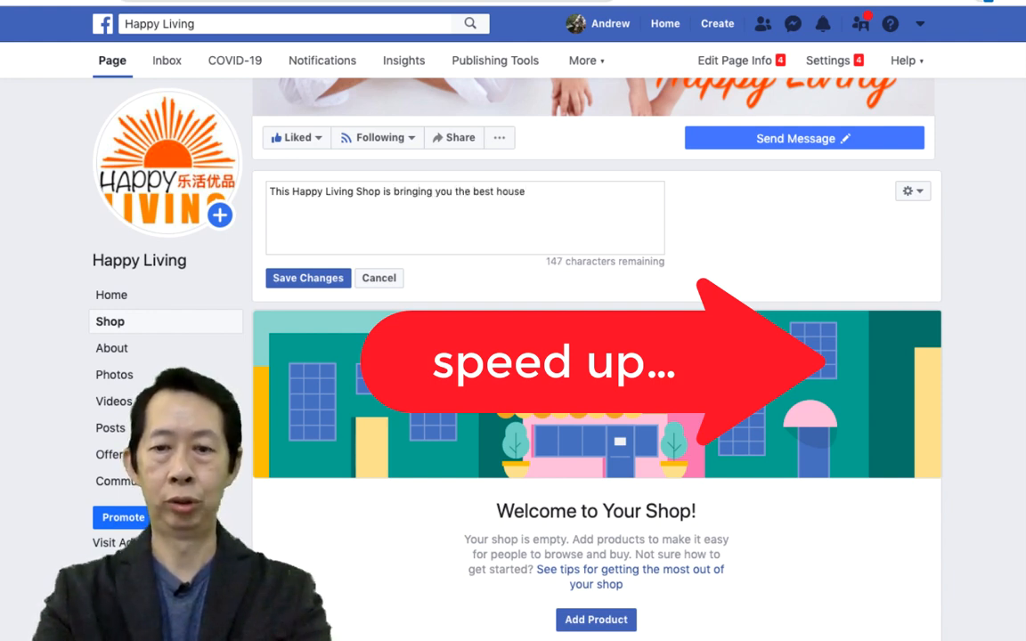
type("hold")
type("appli")
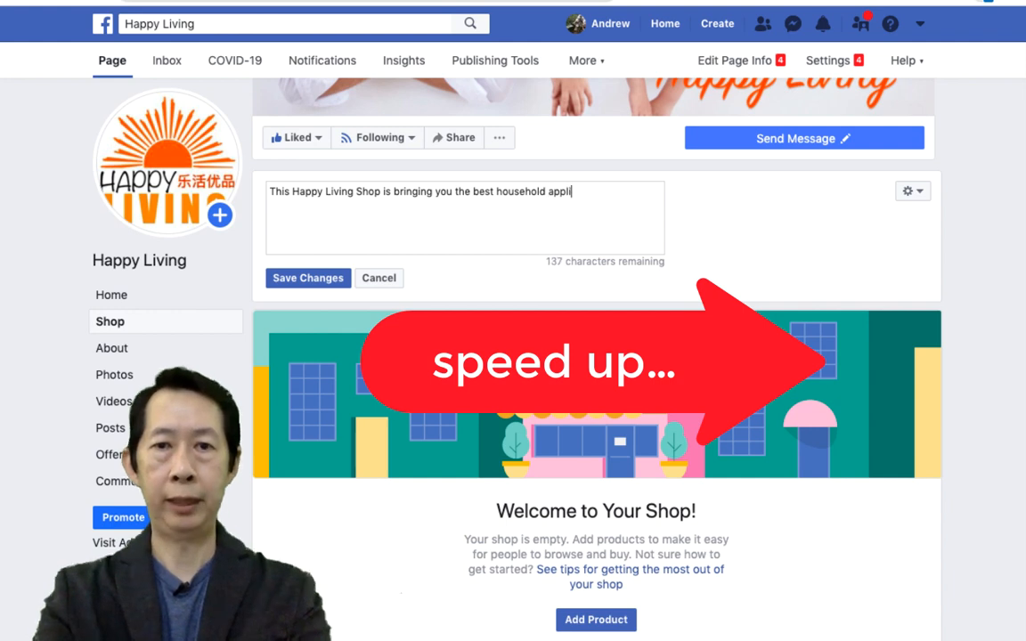
type("ances that make y")
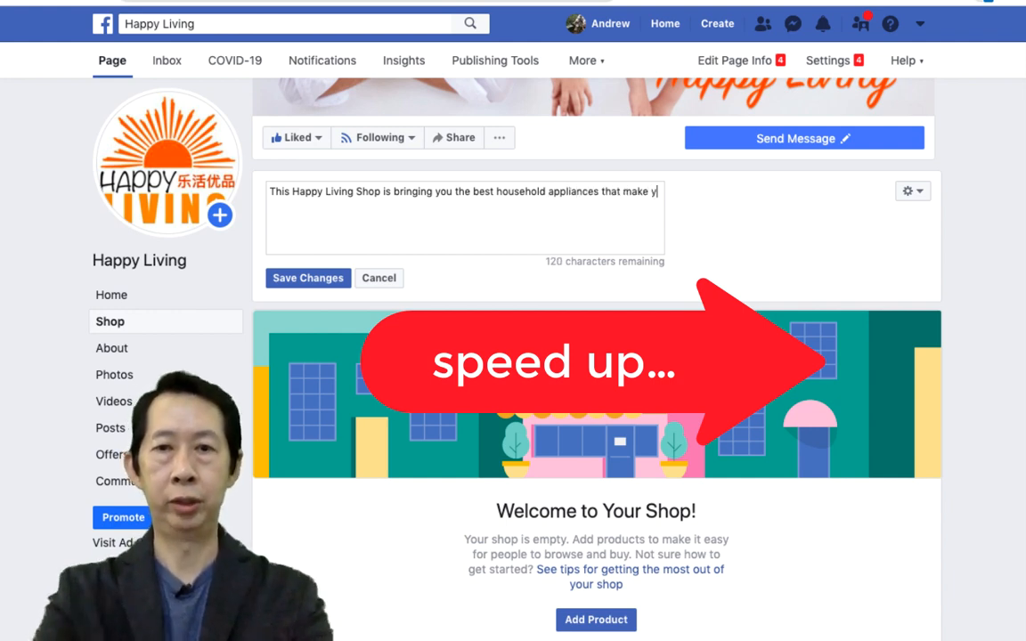
type("our life always happy")
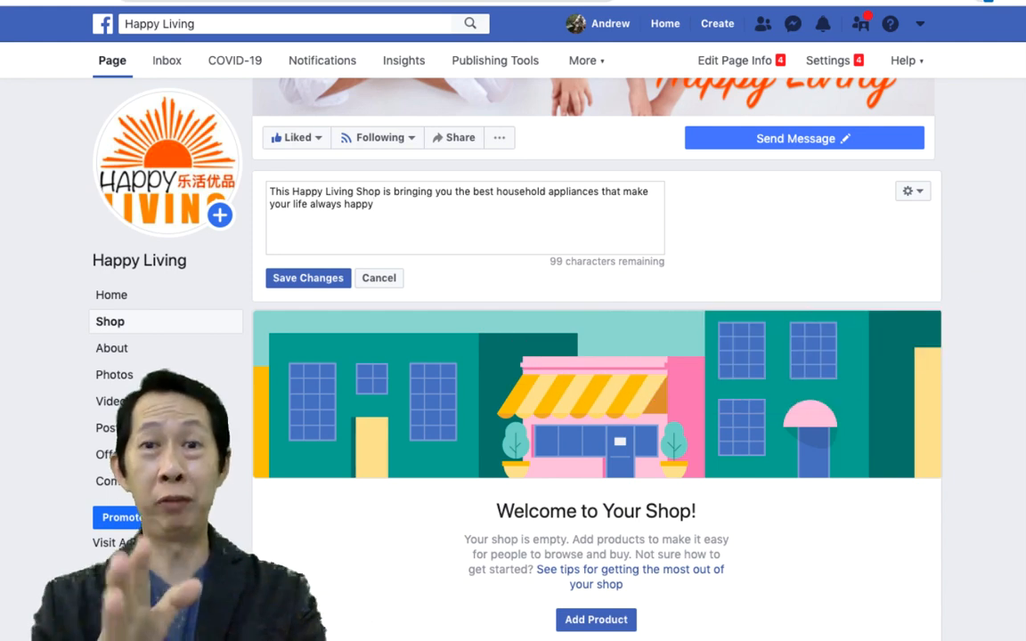
left_click(329, 279)
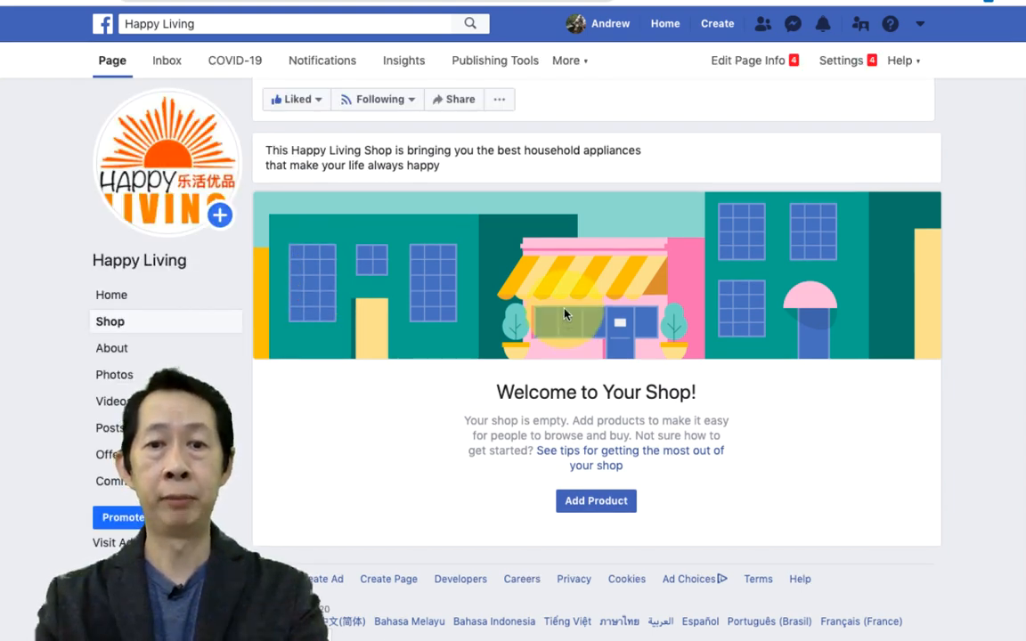
Step: Start adding a product, open the recommended photo guidelines and read the article about listing inventory on Facebook and Instagram
scroll(603, 276, "down", 3)
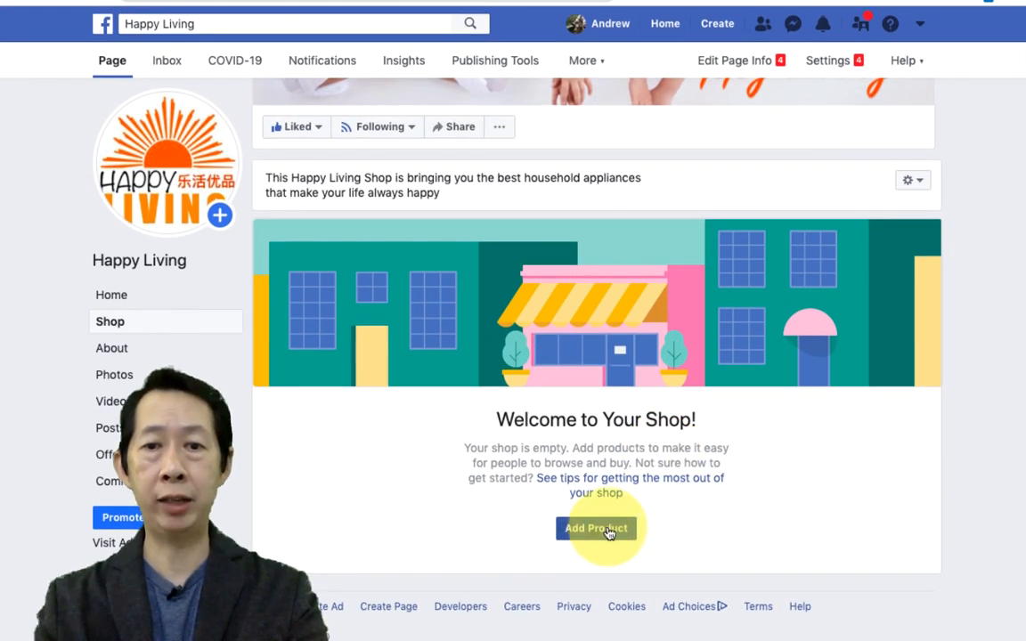
left_click(599, 531)
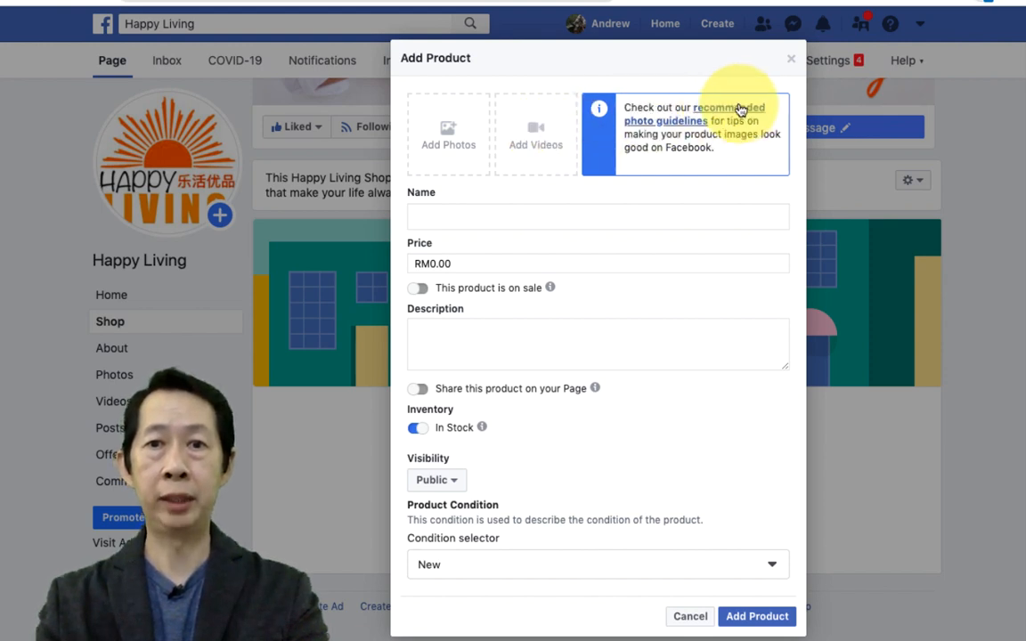
left_click(669, 121)
scroll(679, 365, "down", 3)
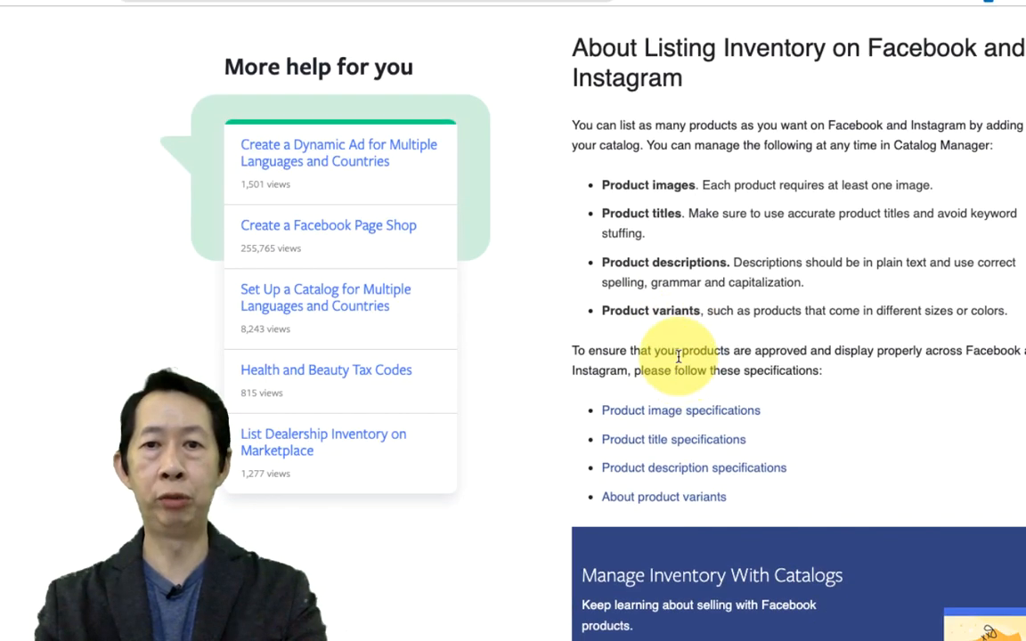
scroll(710, 222, "down", 1)
scroll(706, 215, "down", 1)
scroll(710, 133, "up", 1)
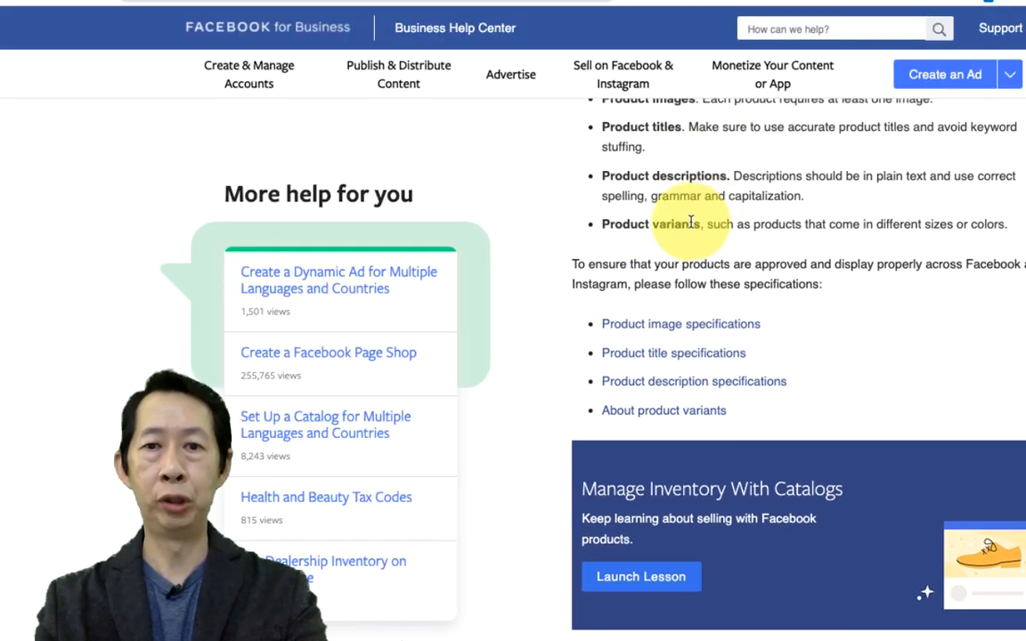
scroll(683, 220, "down", 3)
scroll(694, 316, "down", 3)
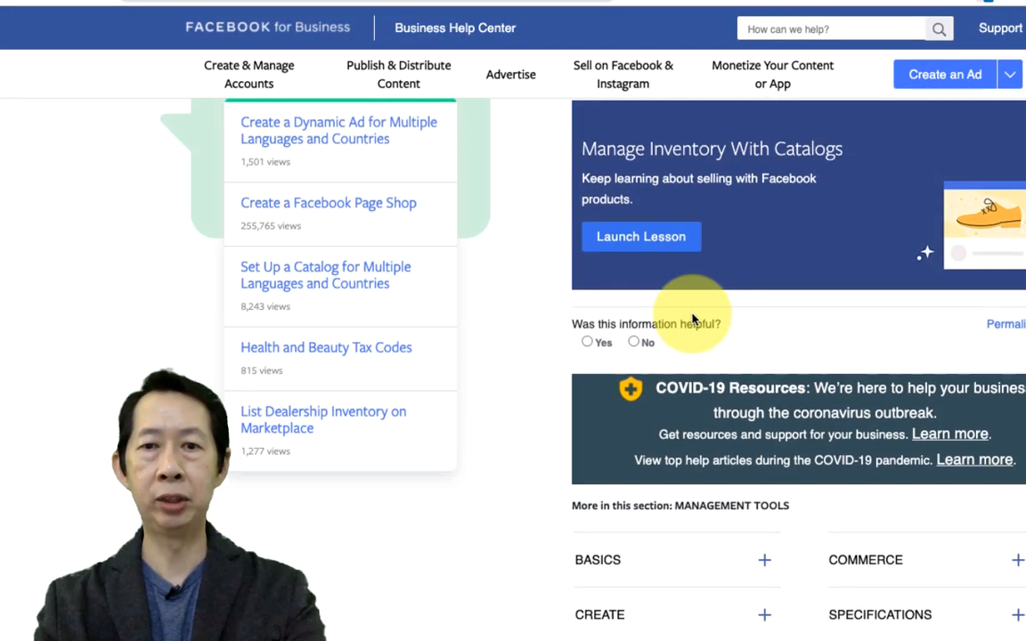
scroll(696, 318, "up", 1)
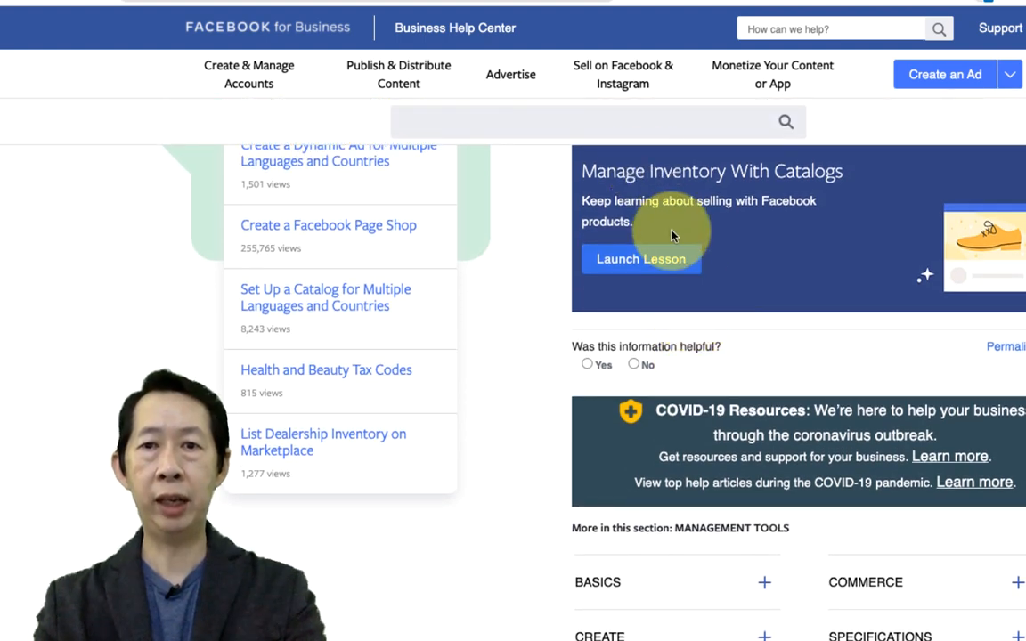
scroll(686, 238, "up", 1)
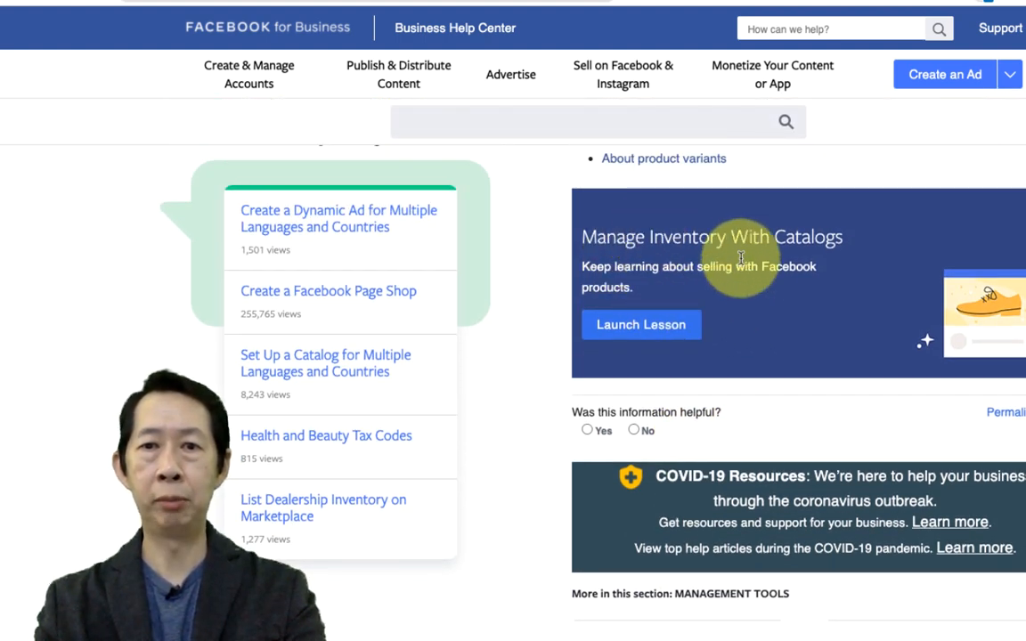
scroll(684, 324, "down", 2)
scroll(686, 325, "down", 3)
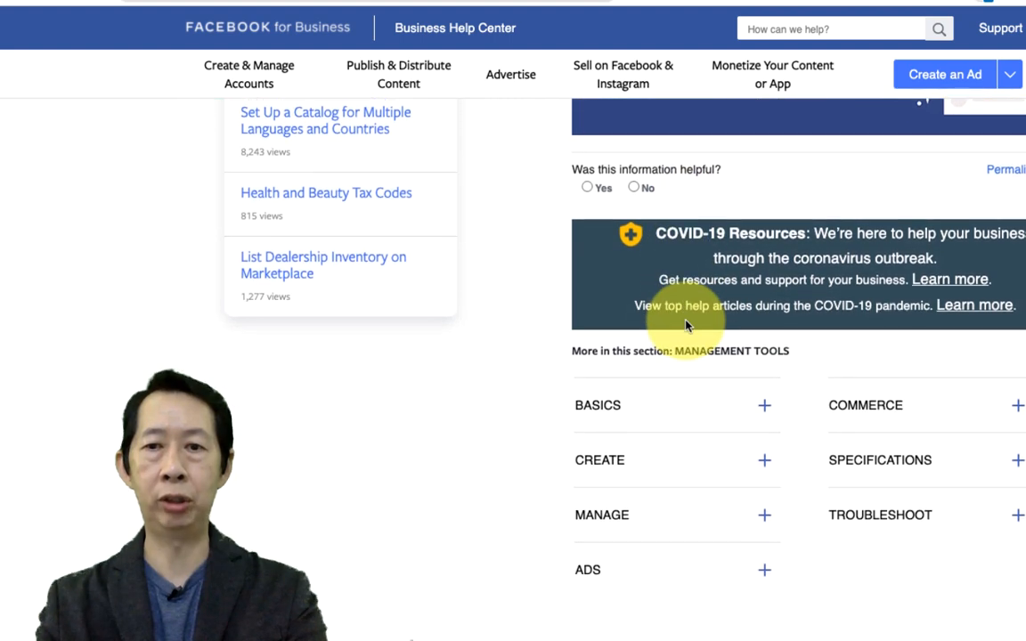
scroll(686, 325, "up", 8)
scroll(686, 326, "down", 1)
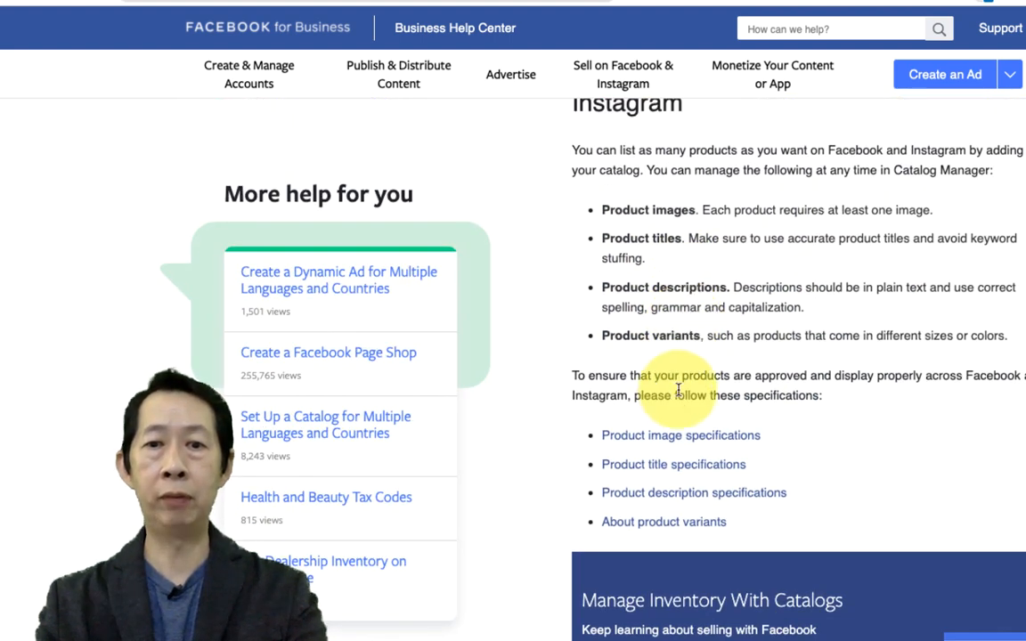
Step: Read the product image specifications, including resolution and image recommendations, and return to the product form
left_click(672, 438)
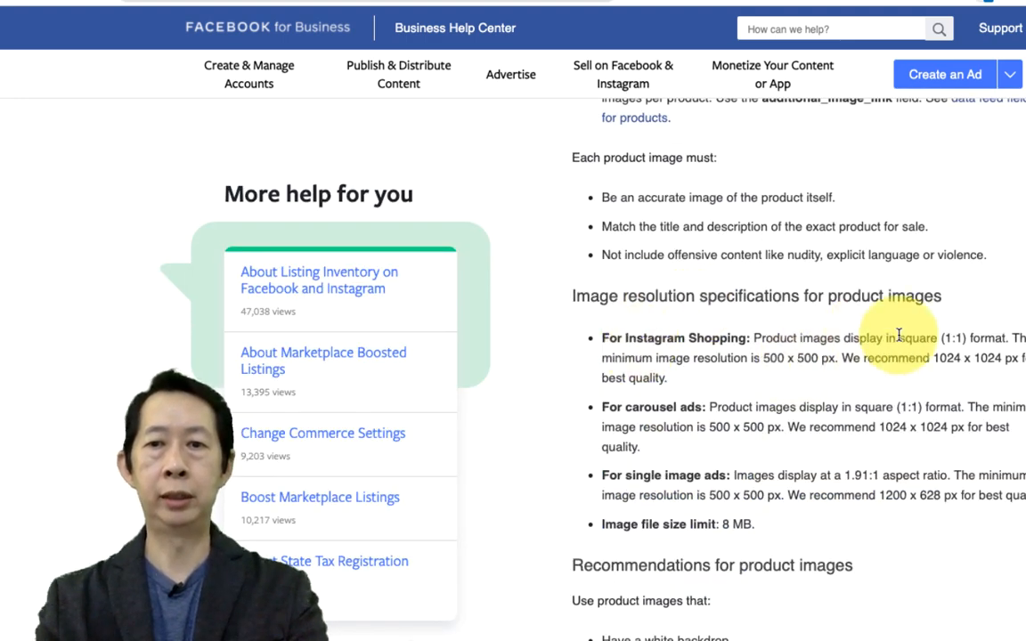
scroll(785, 410, "down", 5)
scroll(849, 400, "down", 2)
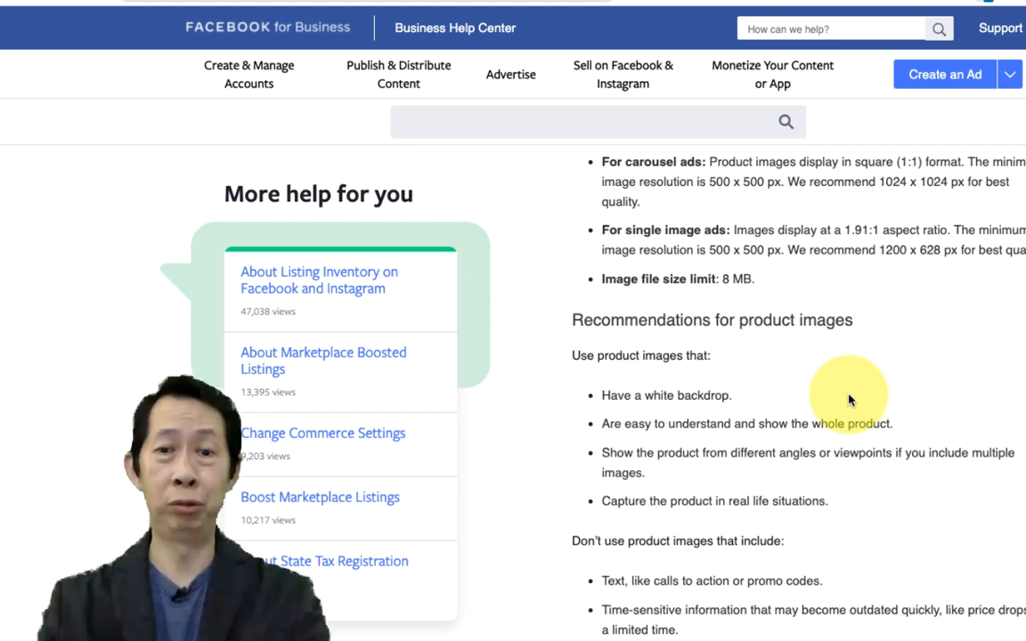
scroll(849, 400, "up", 10)
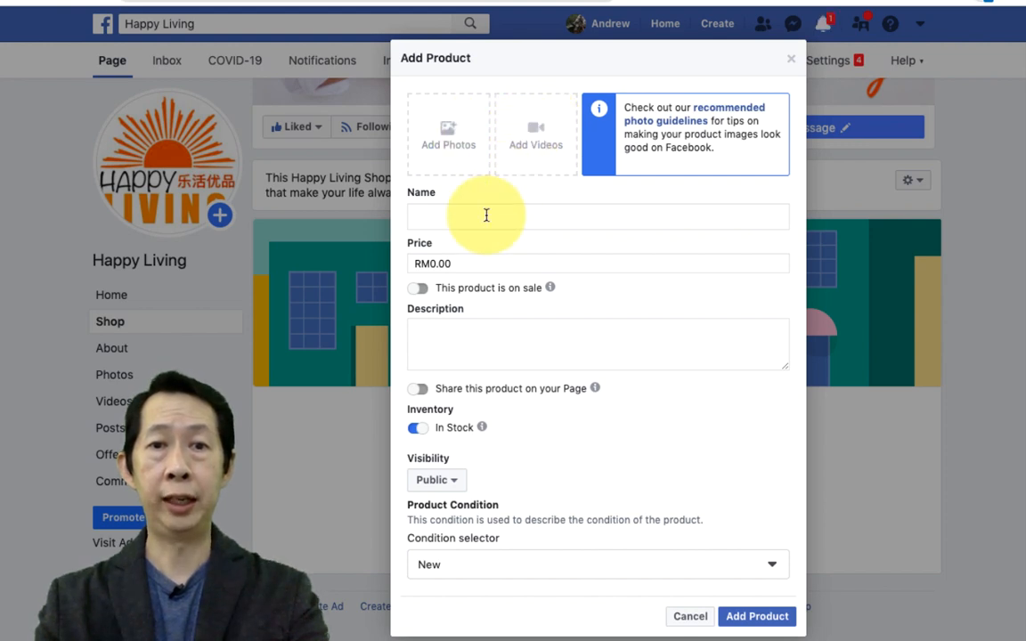
Step: Go through the product's name, price and description fields and mark the product as on sale
left_click(458, 217)
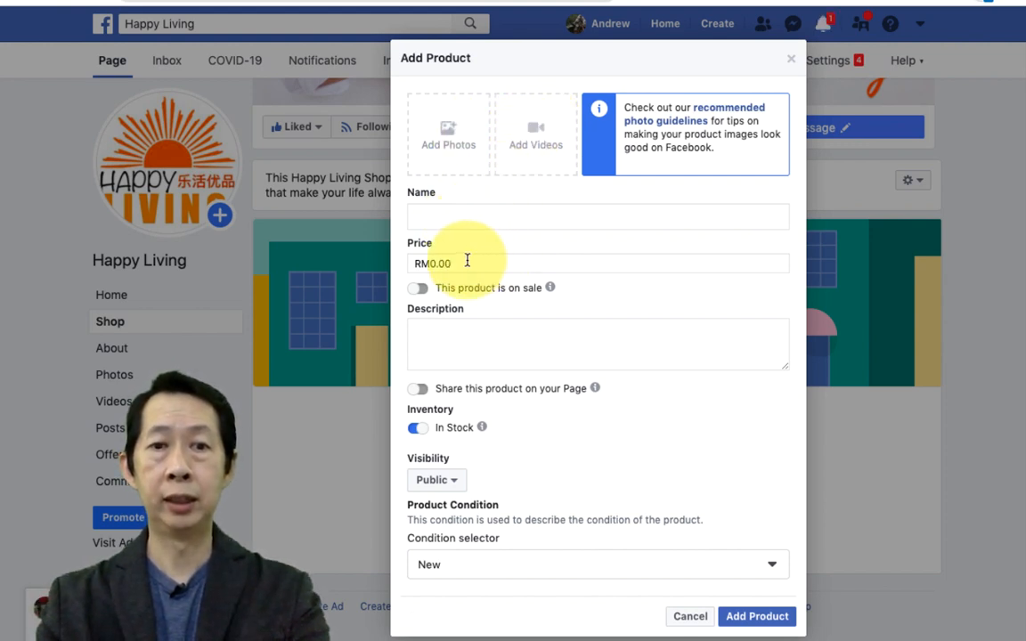
left_click(467, 262)
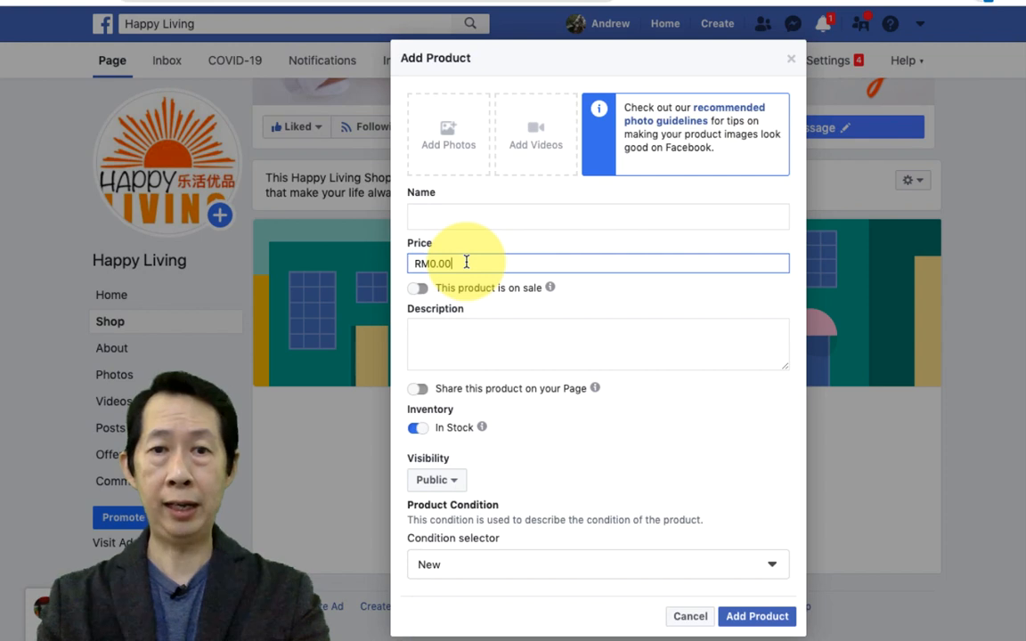
left_click(419, 289)
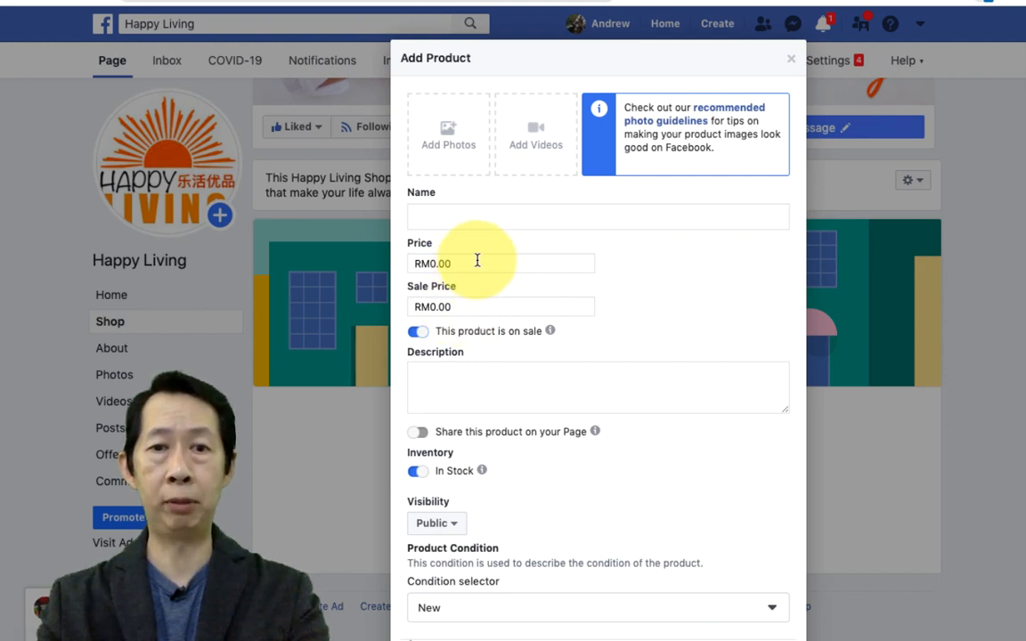
left_click(457, 374)
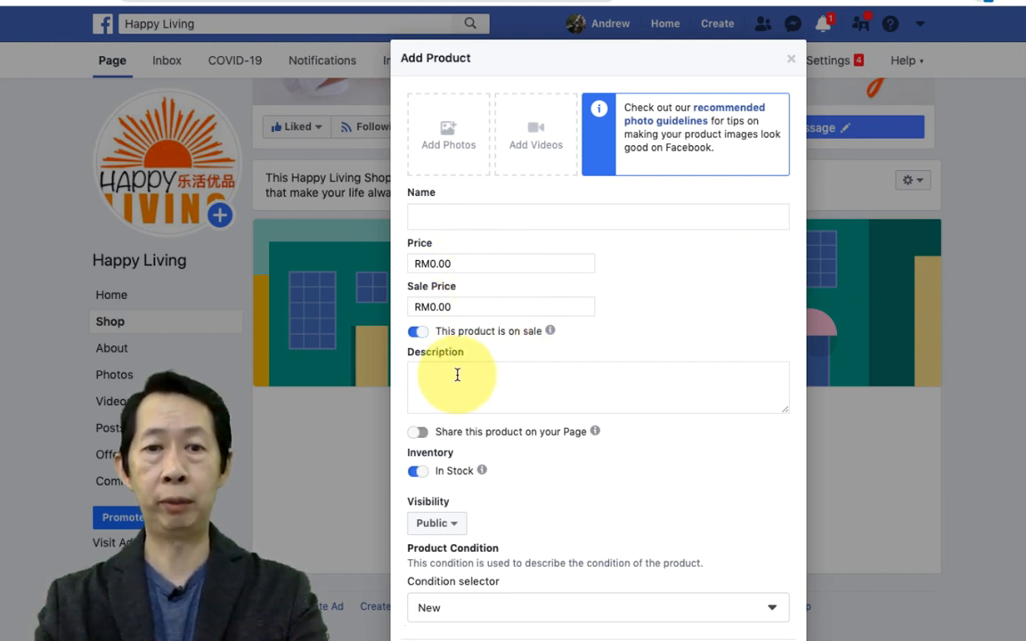
scroll(454, 379, "down", 1)
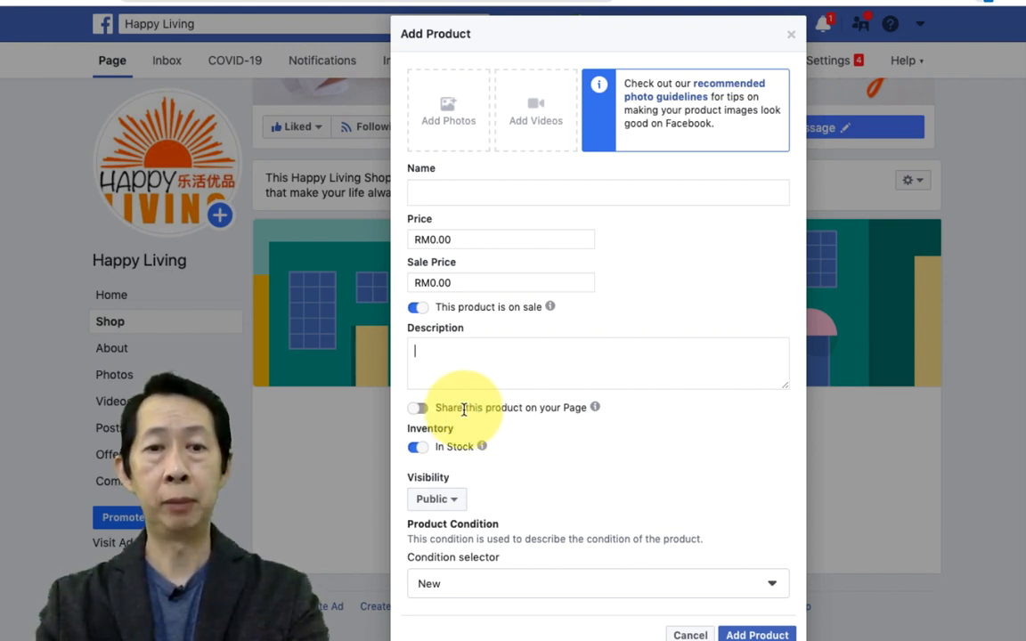
Step: Try the options for sharing the product on the Page and for its in-stock status, restoring both
left_click(423, 411)
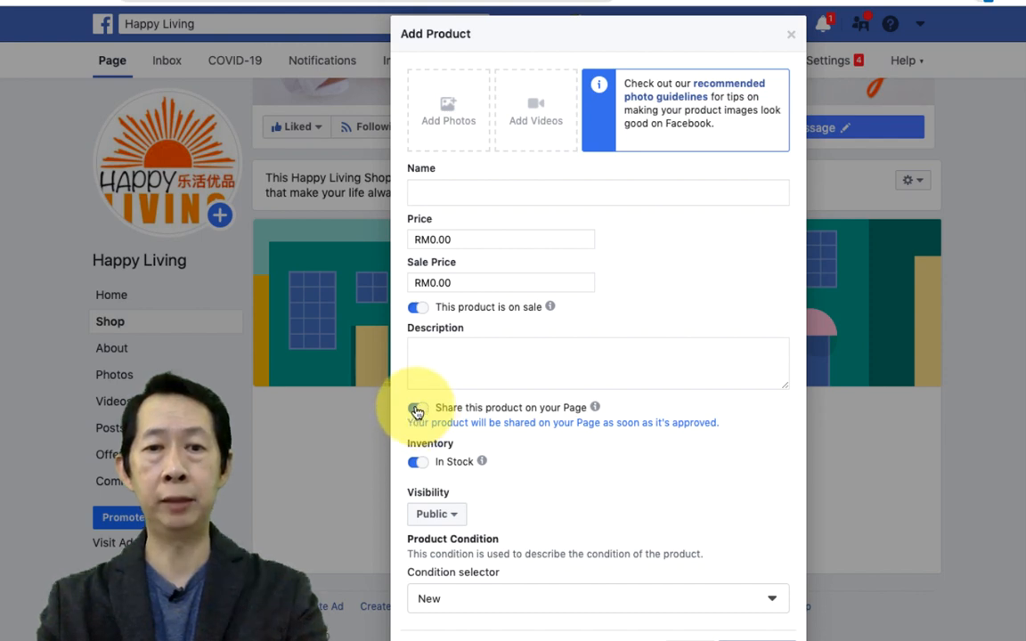
left_click(416, 410)
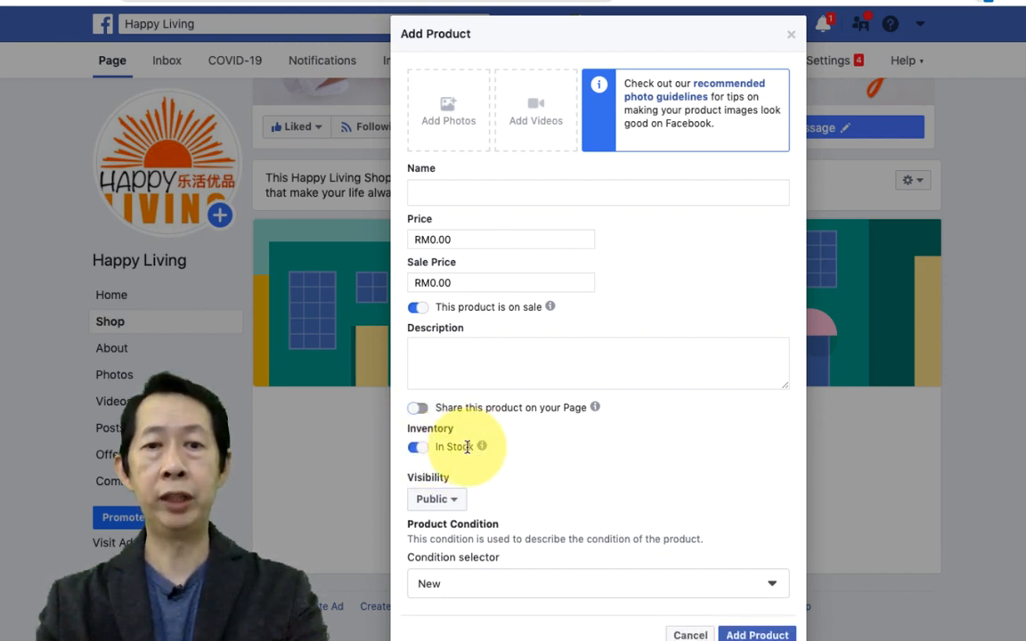
left_click(418, 448)
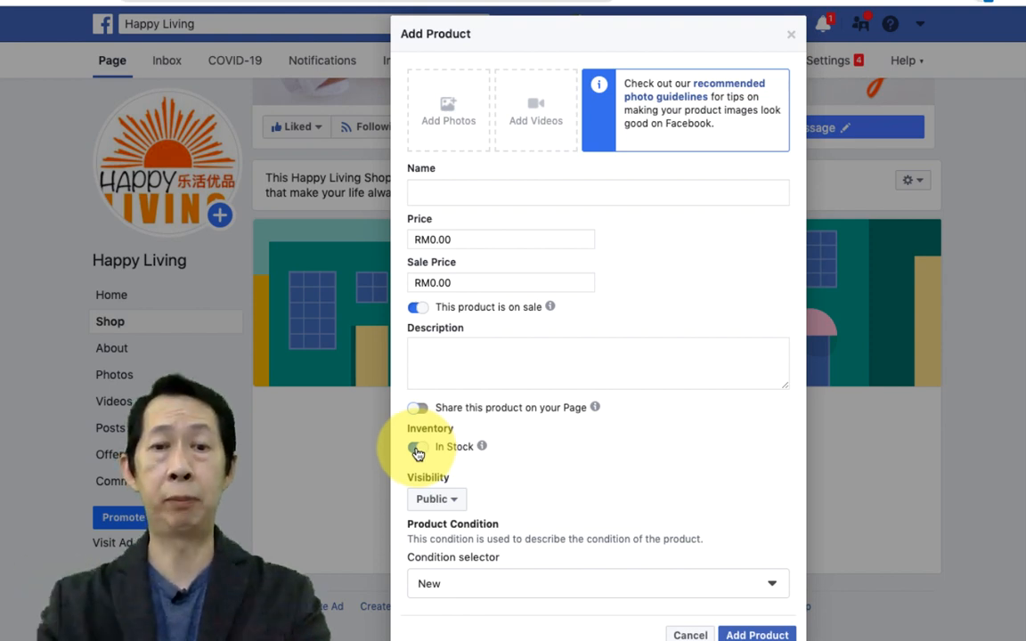
left_click(418, 449)
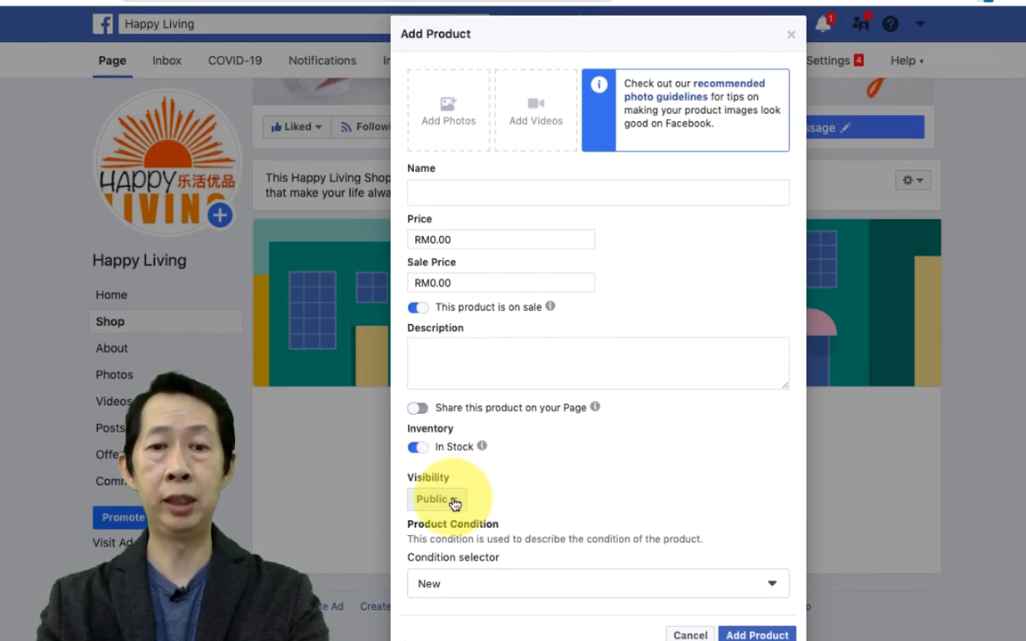
Step: Review the product's visibility and condition choices and close the form without adding a product
left_click(452, 501)
left_click(452, 501)
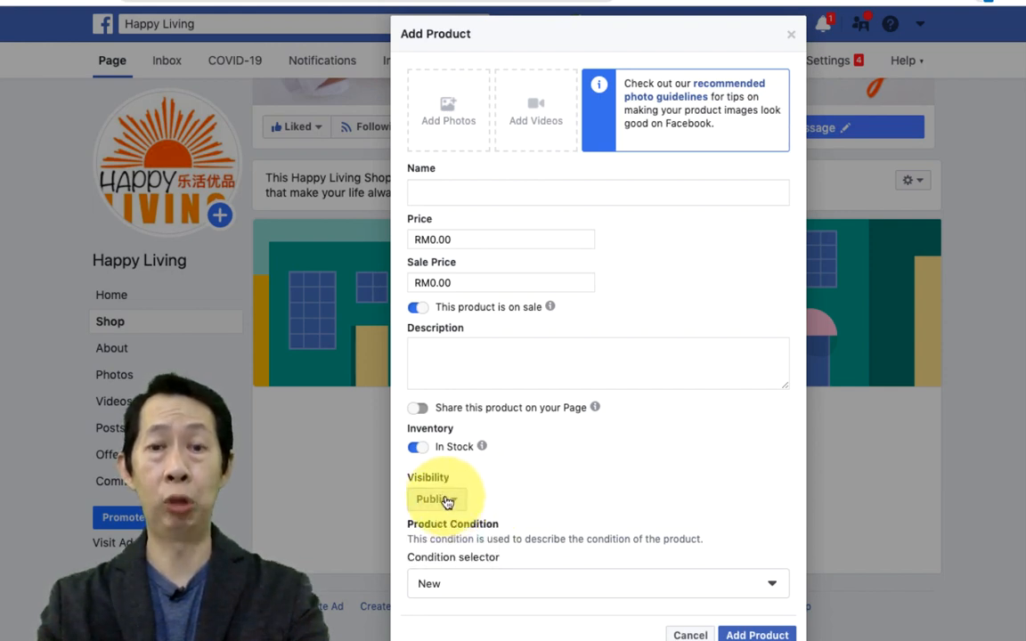
left_click(448, 501)
left_click(499, 480)
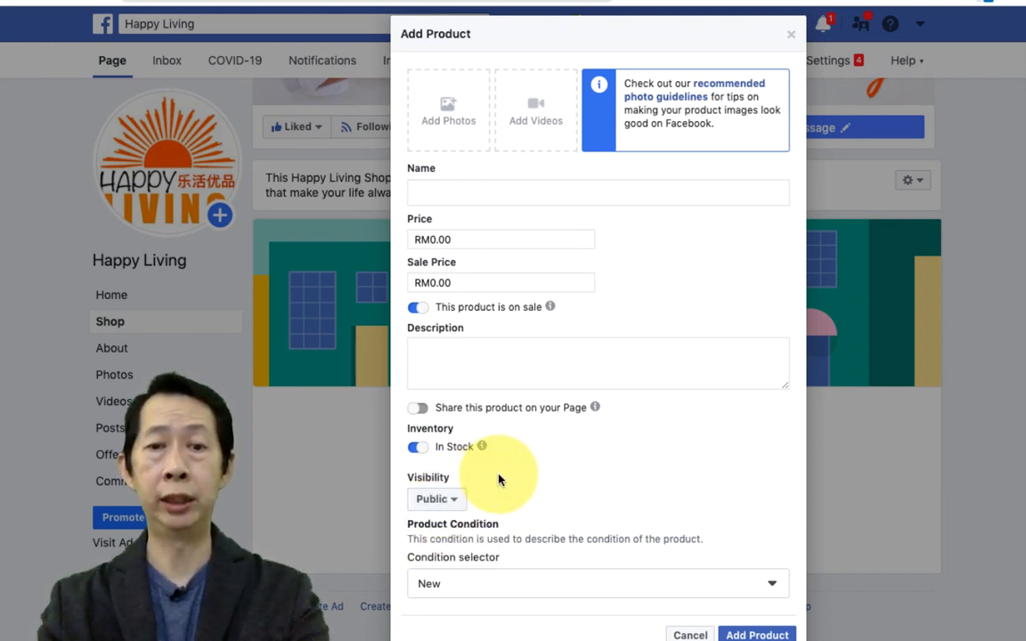
left_click(519, 588)
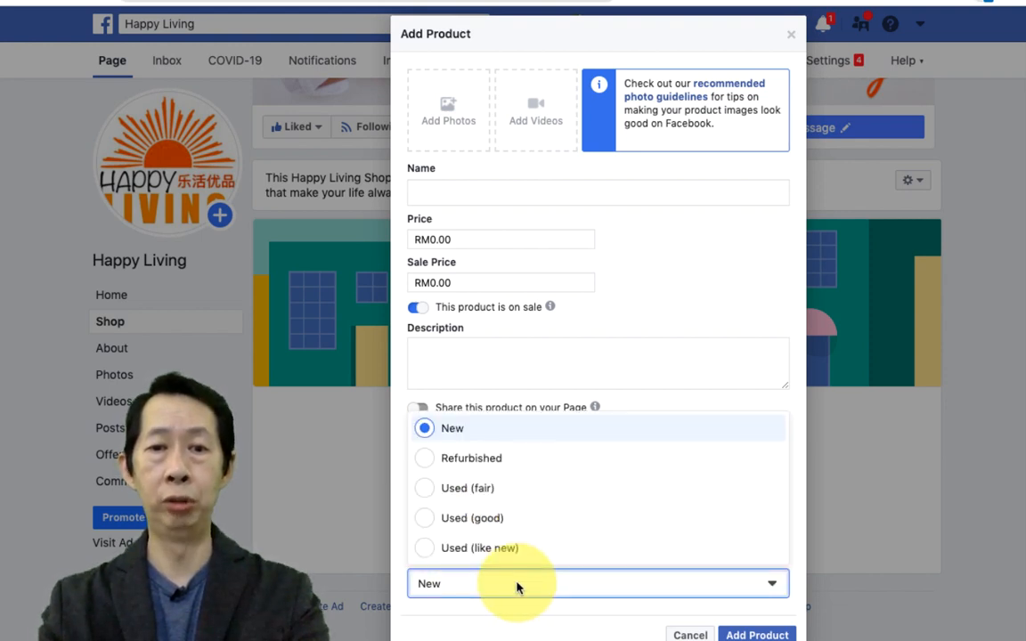
left_click(519, 588)
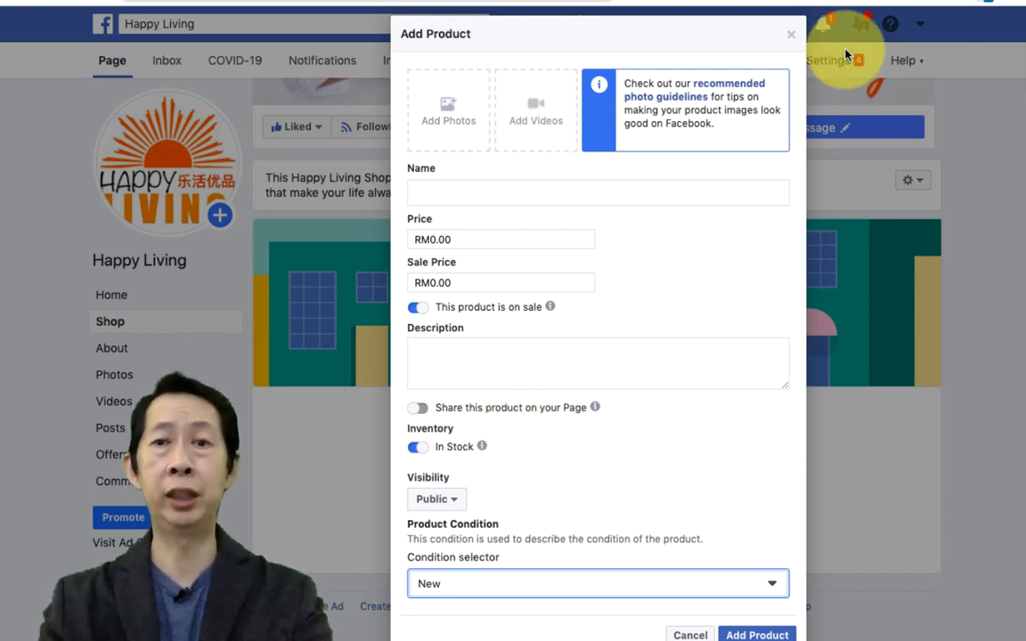
left_click(791, 34)
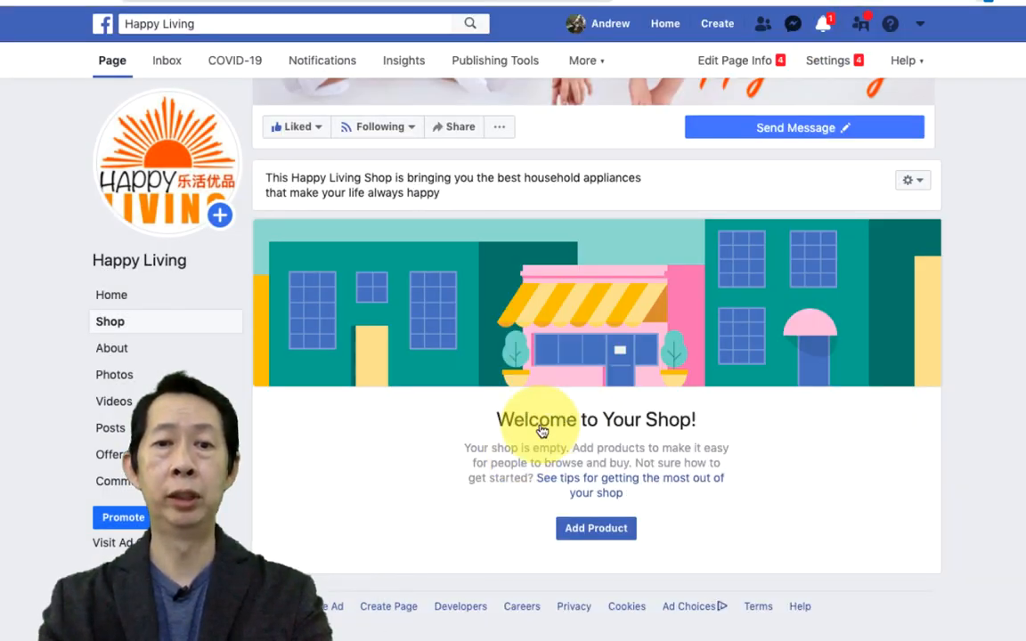